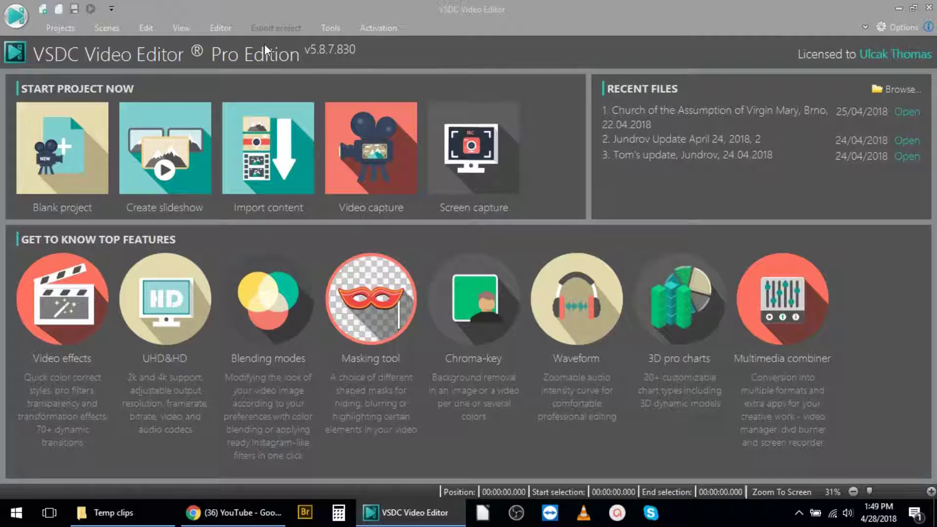
Create a blank project titled "Around Town" at Full HD 1920x1080 pixels (16:9) and 30 fps
{"action": "left_click", "coordinate": [61, 29]}
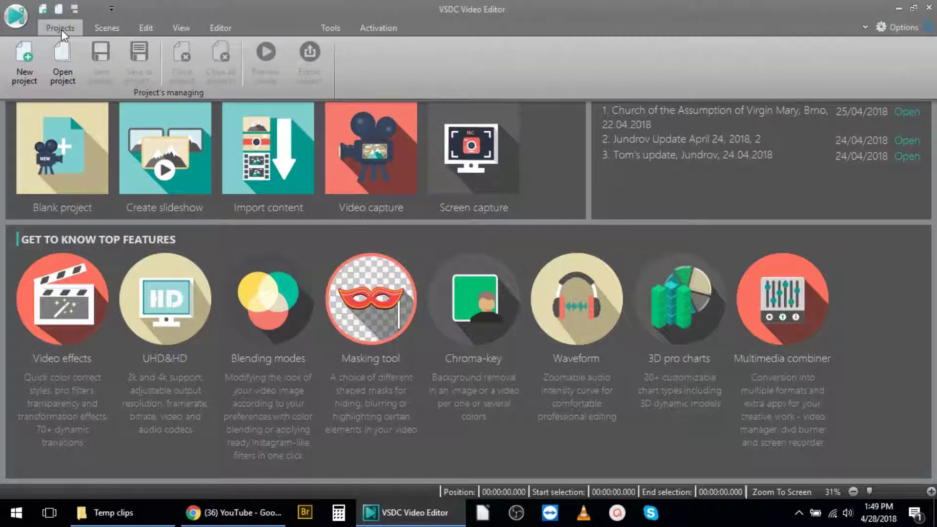
{"action": "left_click", "coordinate": [16, 61]}
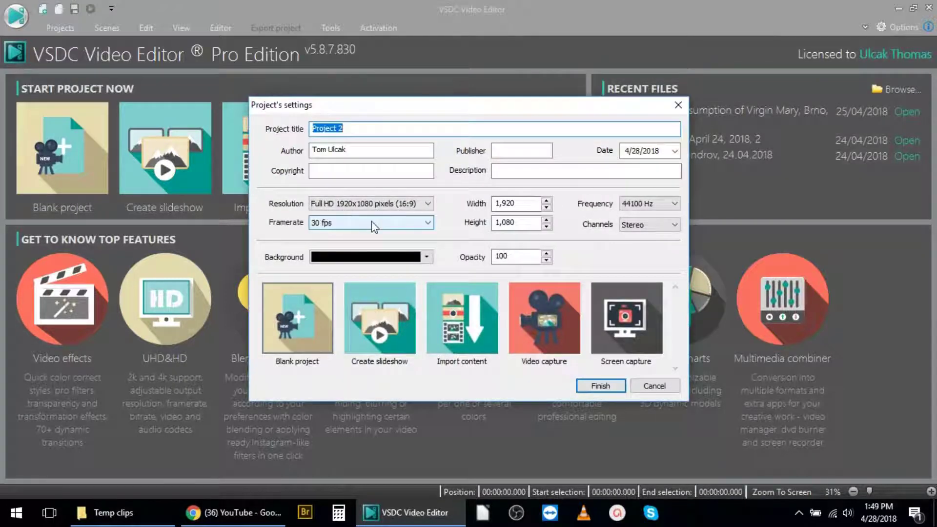
{"action": "type", "text": "Around Town"}
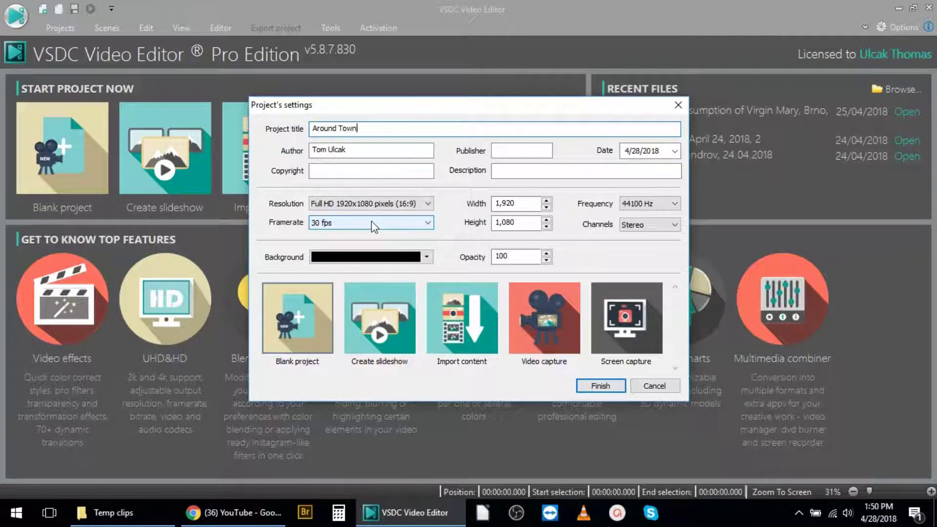
{"action": "left_click", "coordinate": [550, 175]}
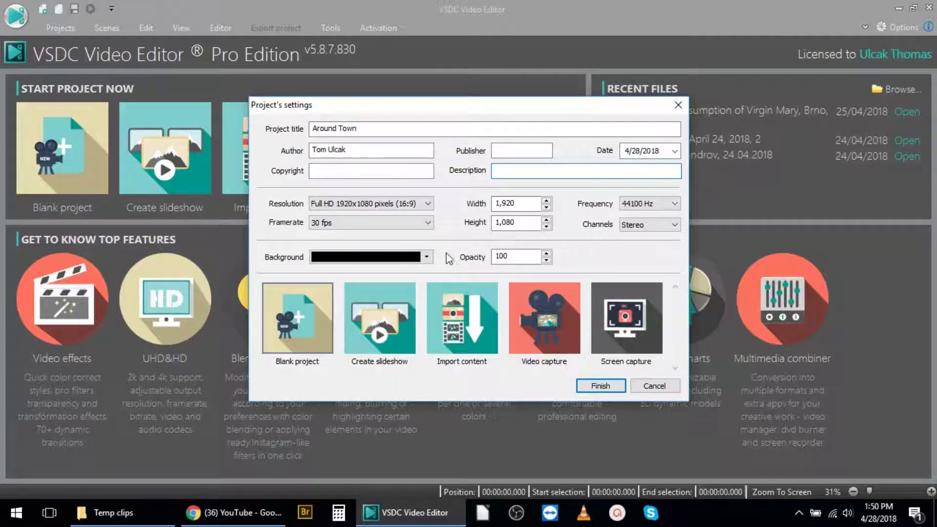
{"action": "left_click", "coordinate": [428, 205]}
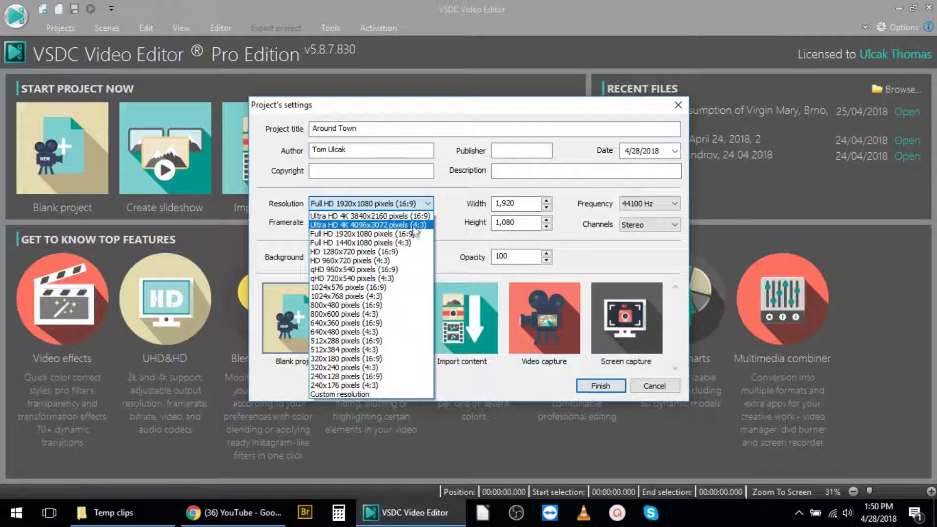
{"action": "left_click", "coordinate": [453, 208]}
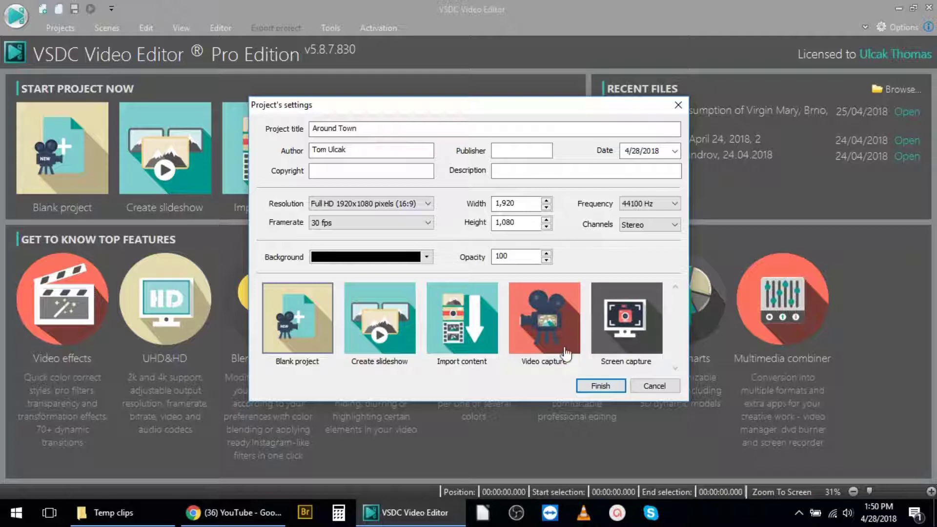
{"action": "left_click", "coordinate": [600, 386]}
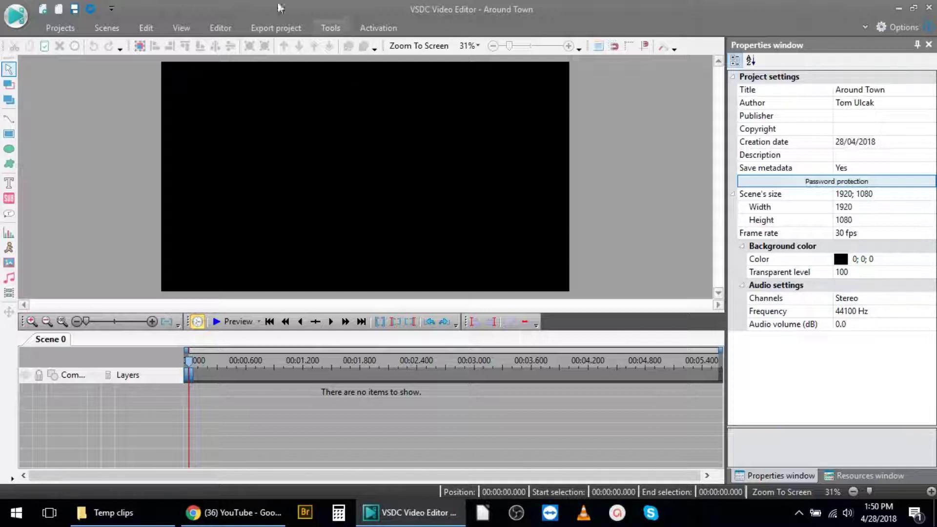
{"action": "left_click", "coordinate": [222, 28]}
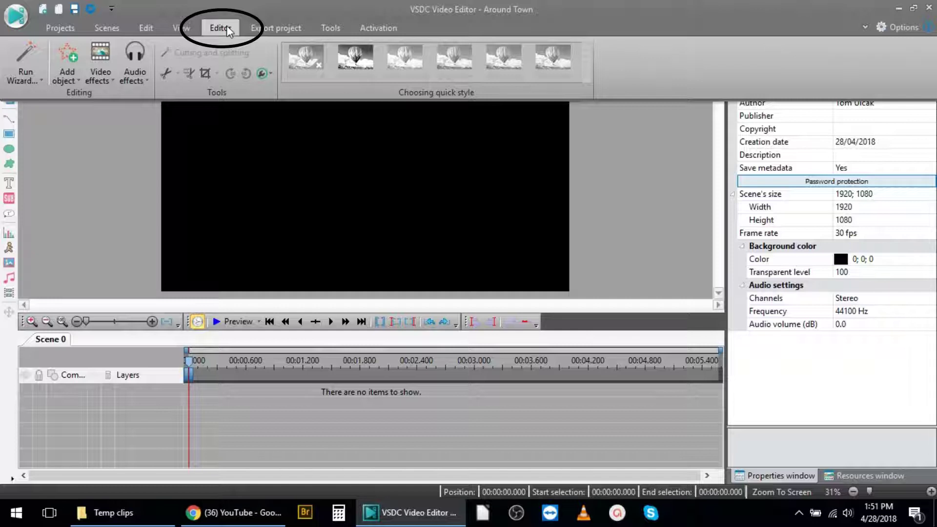
{"action": "left_click", "coordinate": [226, 25]}
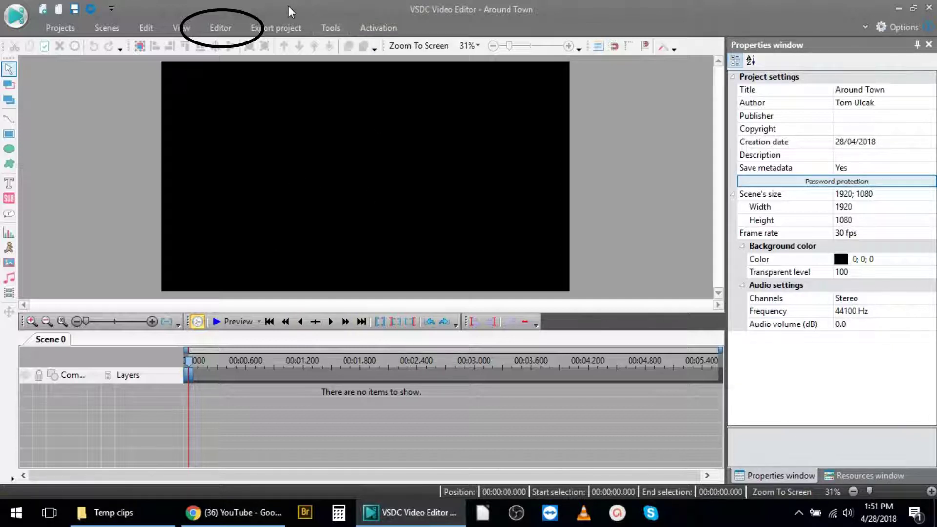
{"action": "left_click", "coordinate": [221, 27]}
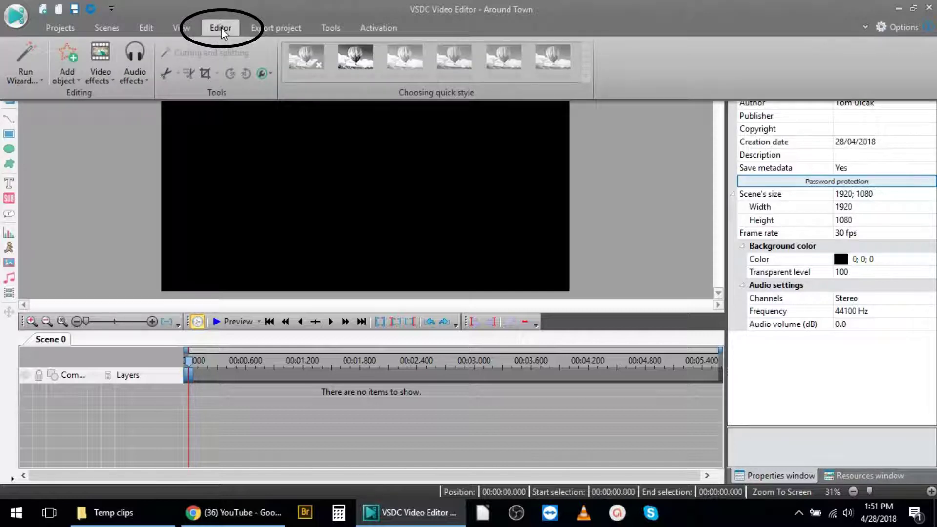
{"action": "left_click", "coordinate": [231, 15]}
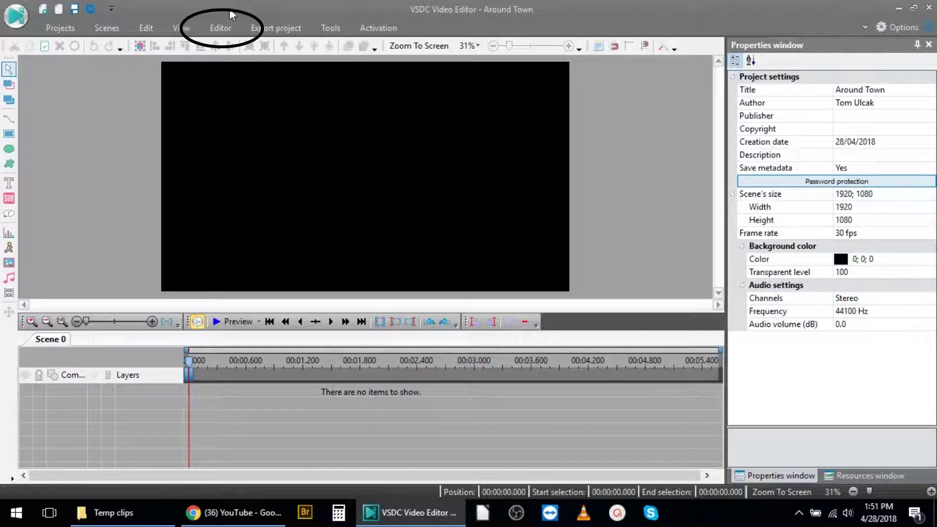
Add IMGP0956.MOV and IMGP0971.MOV from the Temp clips folder as video objects, applying the file sequence without transitions
{"action": "left_click", "coordinate": [227, 28]}
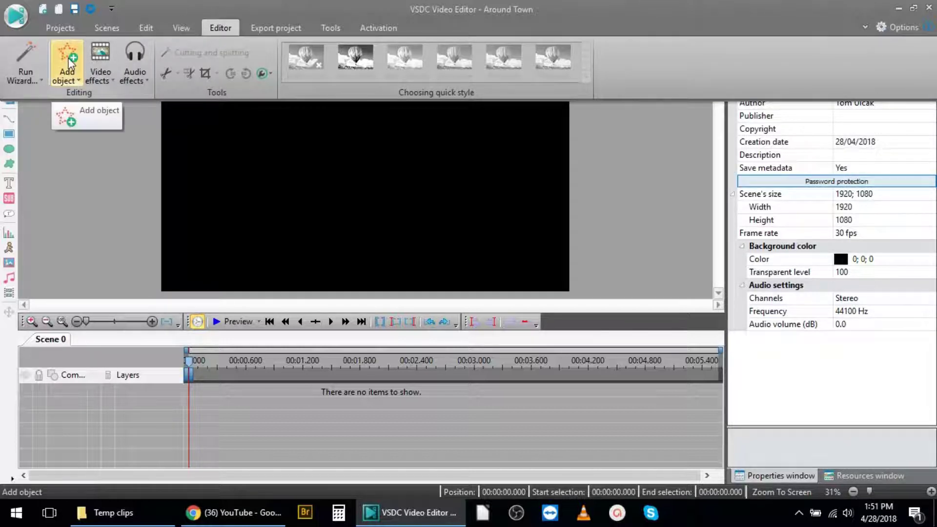
{"action": "left_click", "coordinate": [67, 64]}
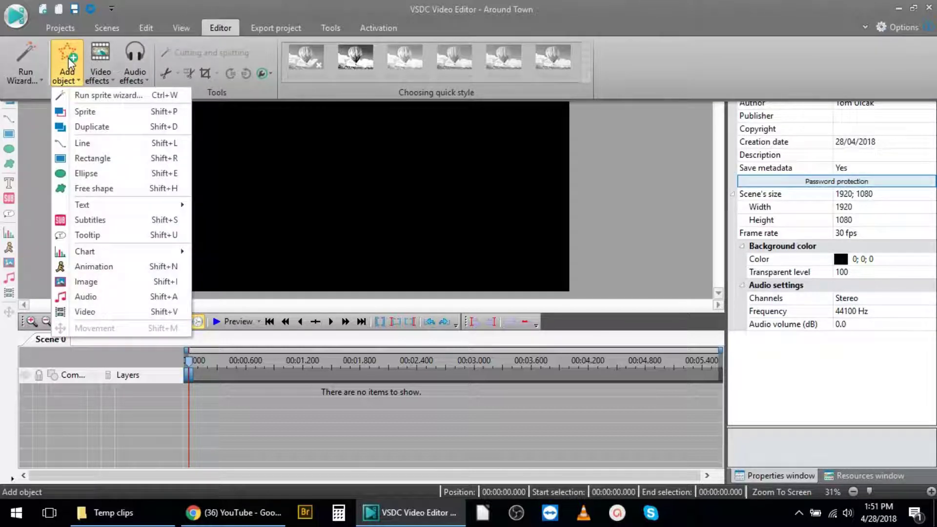
{"action": "left_click", "coordinate": [121, 317]}
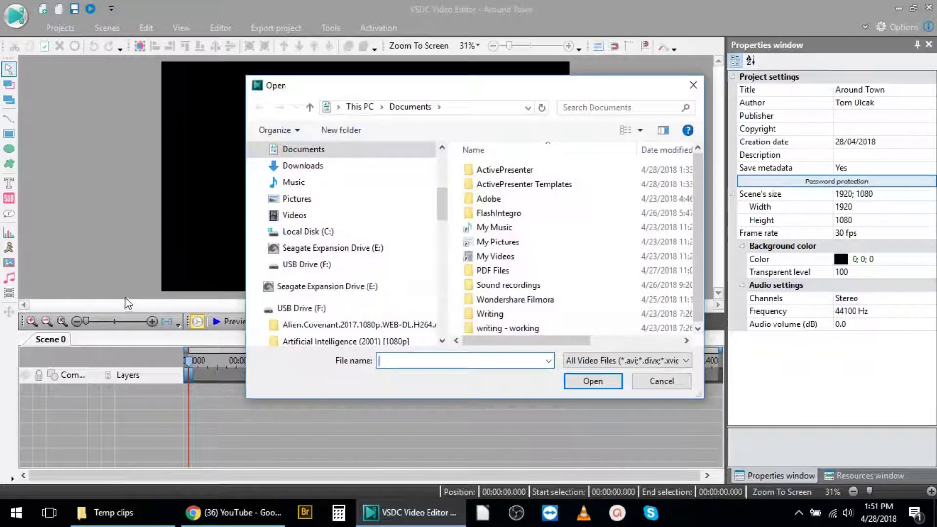
{"action": "left_click", "coordinate": [338, 215]}
{"action": "double_click", "coordinate": [518, 243]}
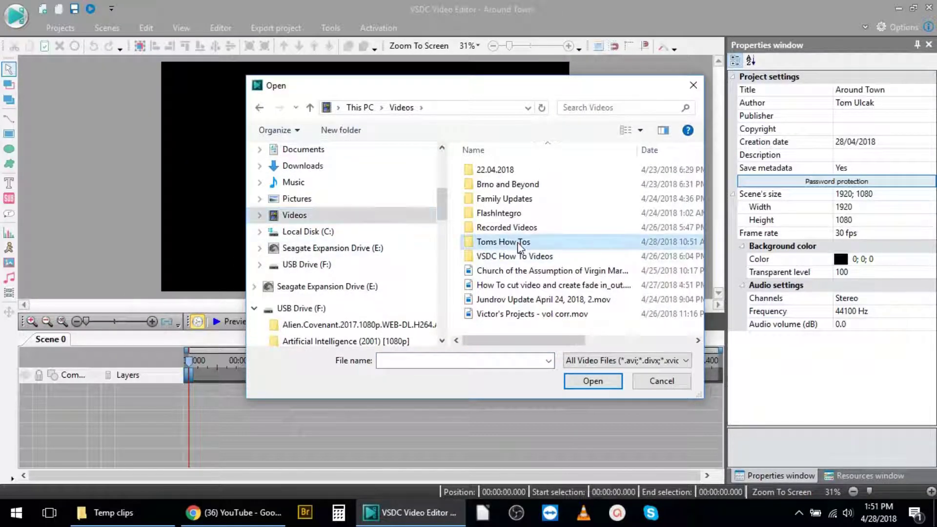
{"action": "double_click", "coordinate": [518, 176]}
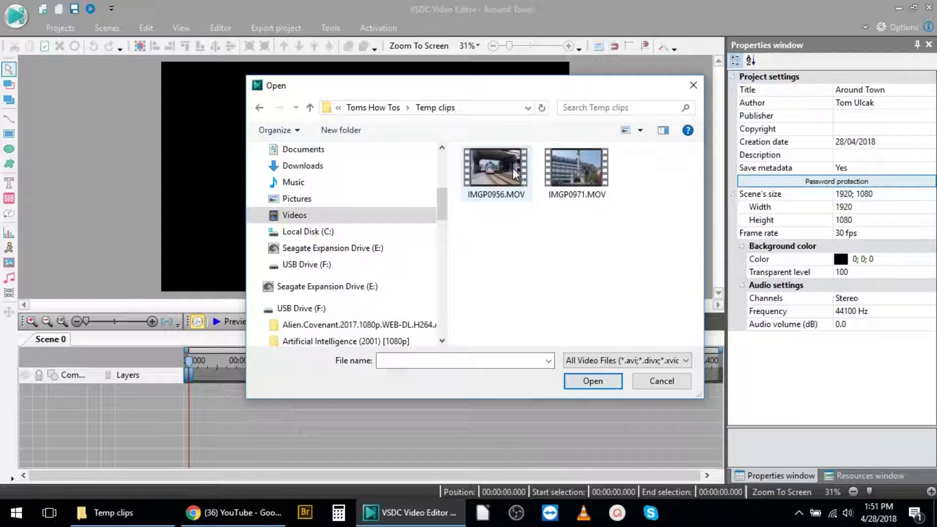
{"action": "left_click", "coordinate": [509, 168]}
{"action": "left_click", "coordinate": [594, 172], "text": "ctrl"}
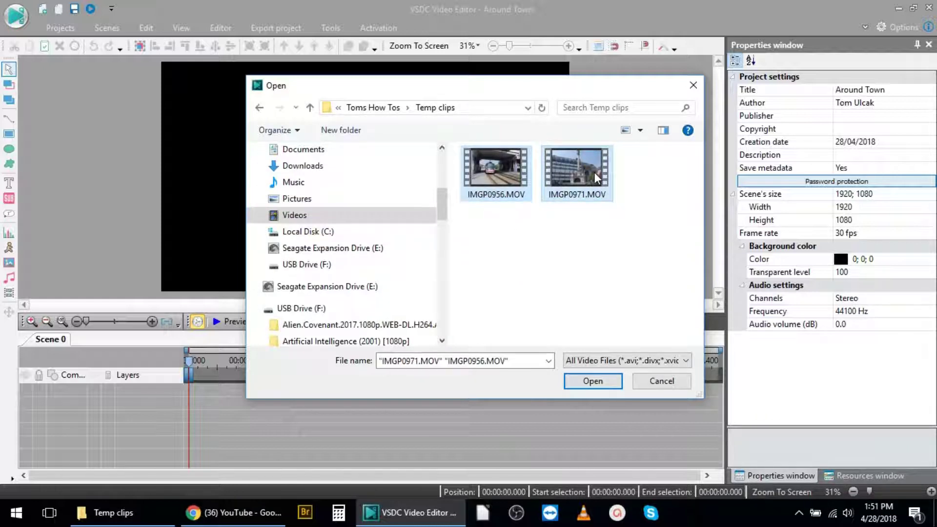
{"action": "left_click", "coordinate": [607, 384]}
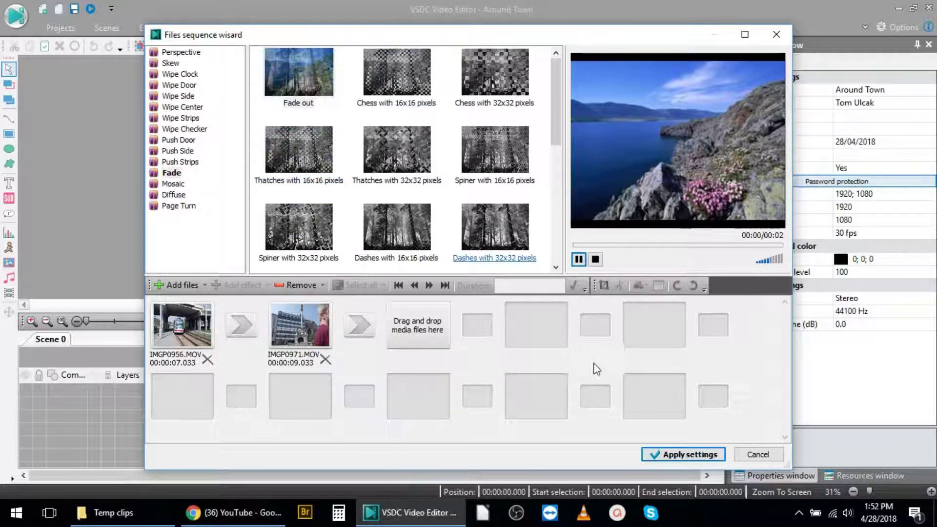
{"action": "left_click", "coordinate": [679, 456]}
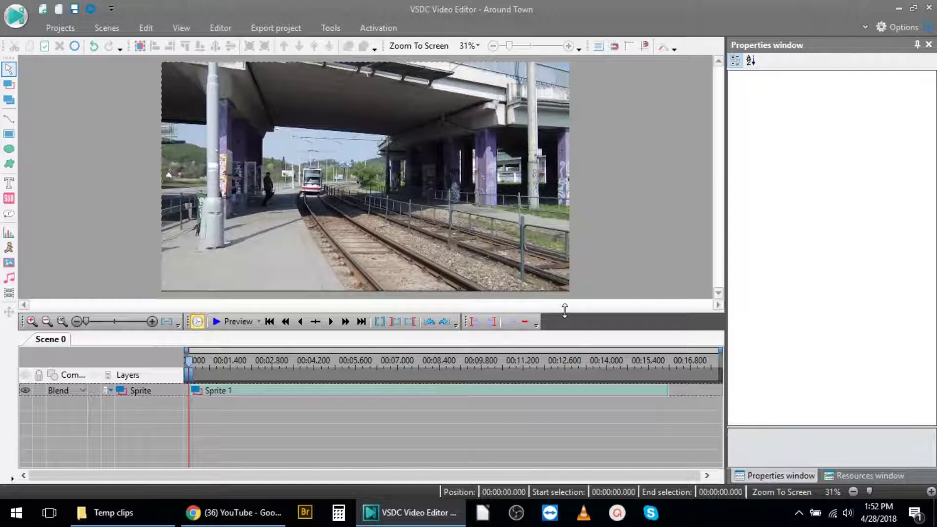
Enlarge the timeline area and open Sprite 1 to work on its individual video clips
{"action": "left_click_drag", "start_coordinate": [565, 310], "coordinate": [560, 249]}
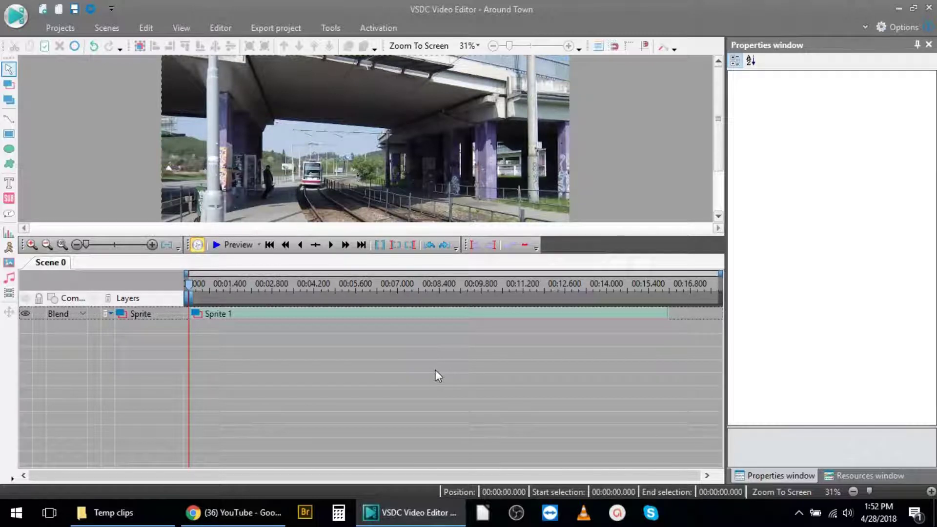
{"action": "double_click", "coordinate": [252, 316]}
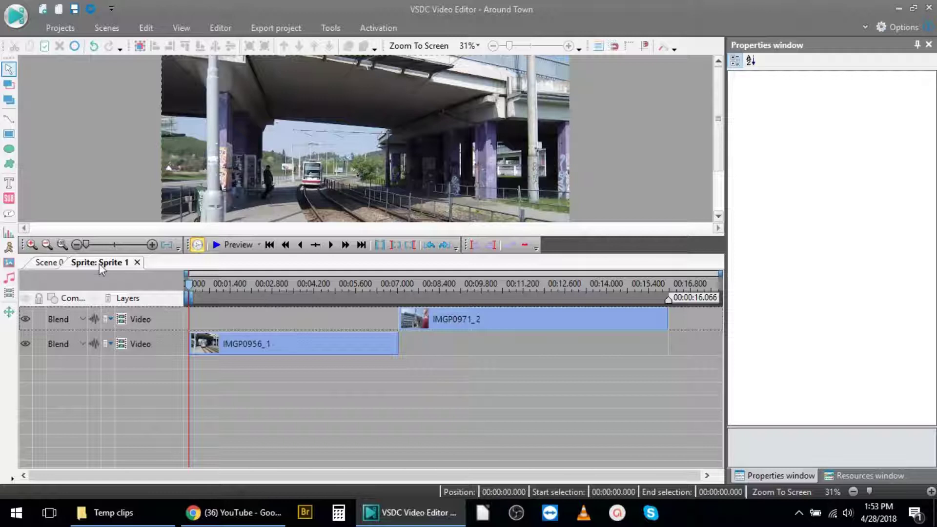
{"action": "left_click", "coordinate": [52, 262]}
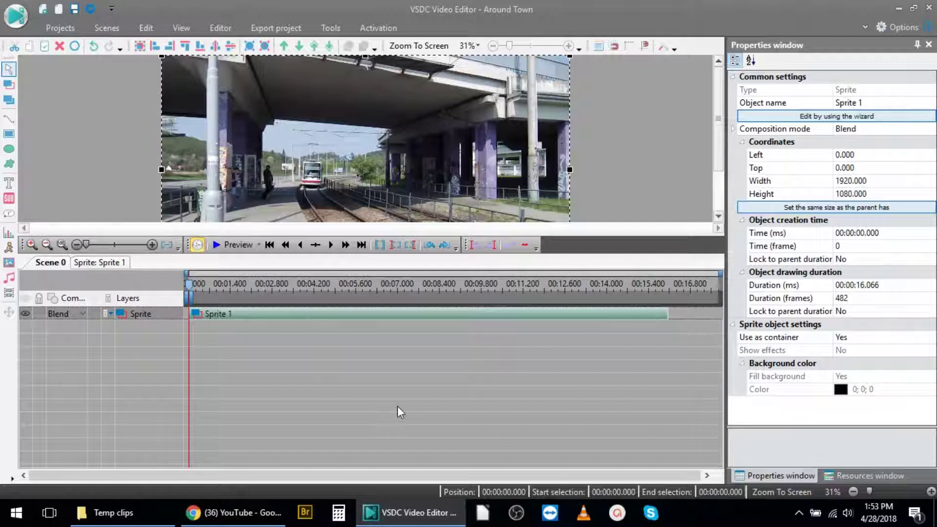
{"action": "left_click", "coordinate": [110, 262]}
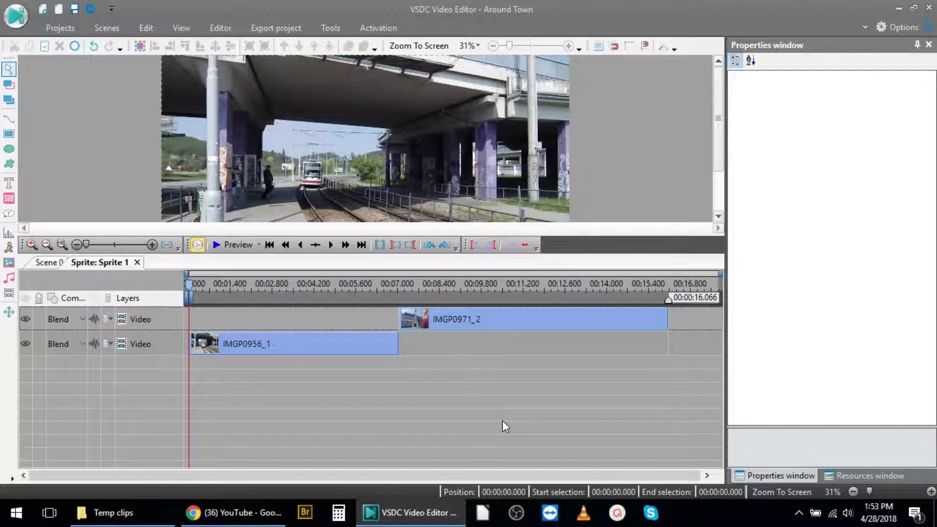
Open the IMGP0956_1 clip in the Cutting and splitting editor and maximize its window
{"action": "mouse_move", "coordinate": [338, 347]}
{"action": "mouse_move", "coordinate": [309, 352]}
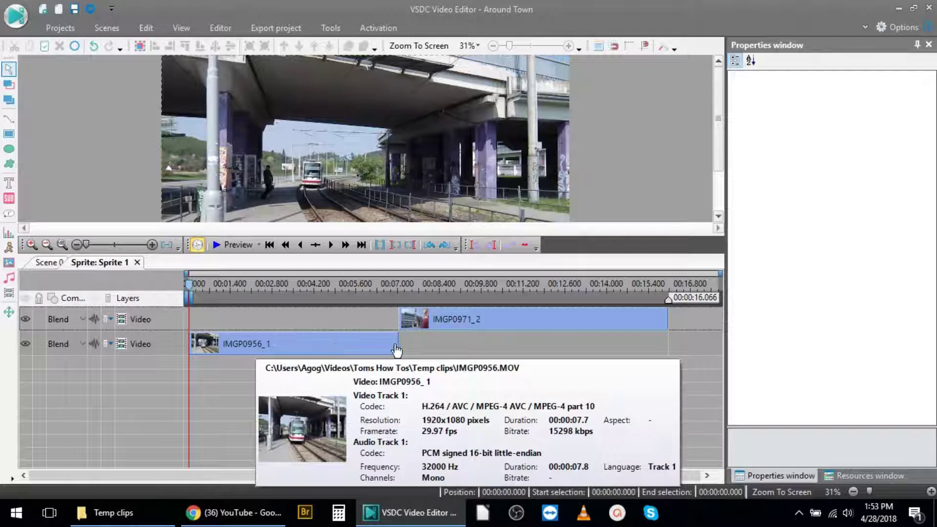
{"action": "mouse_move", "coordinate": [410, 319]}
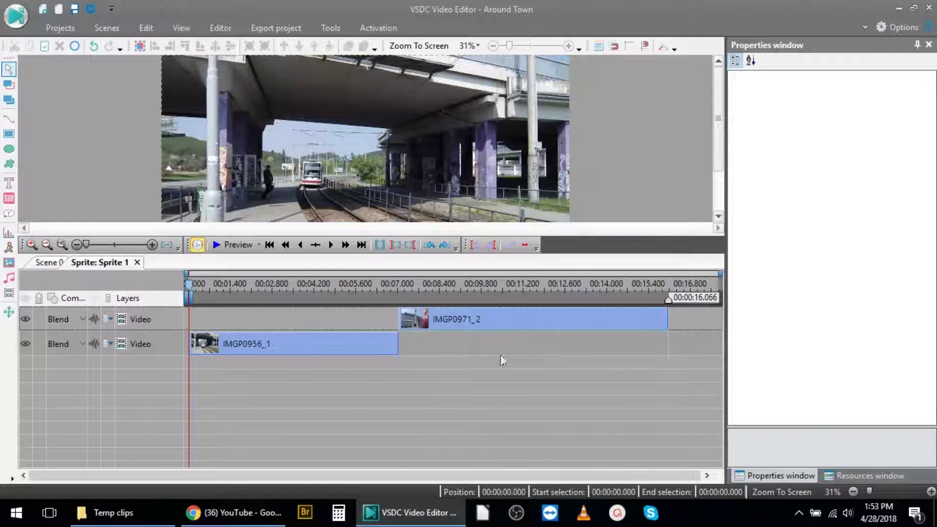
{"action": "left_click", "coordinate": [307, 347]}
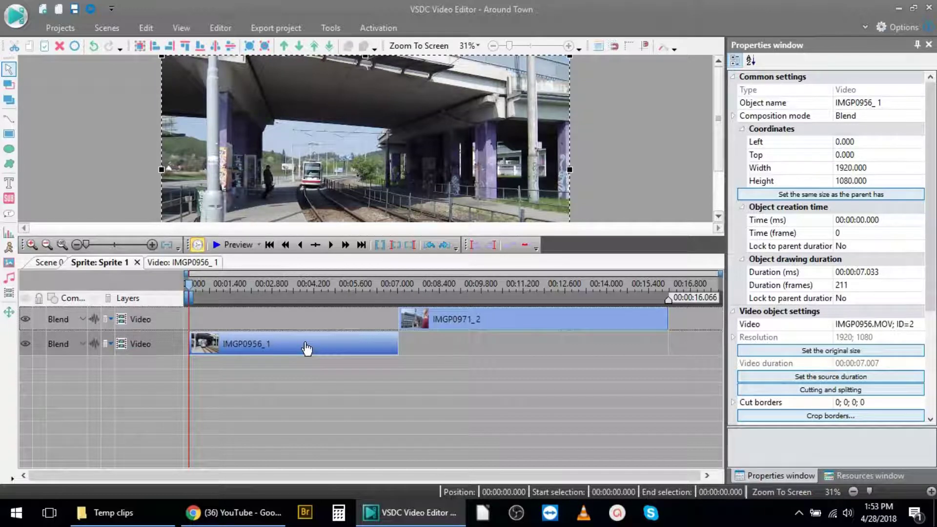
{"action": "right_click", "coordinate": [307, 347]}
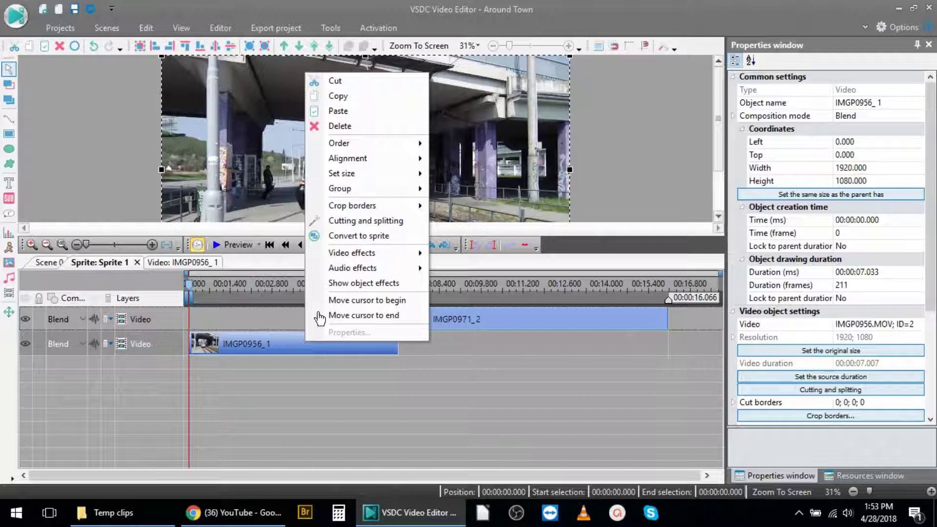
{"action": "left_click", "coordinate": [390, 225]}
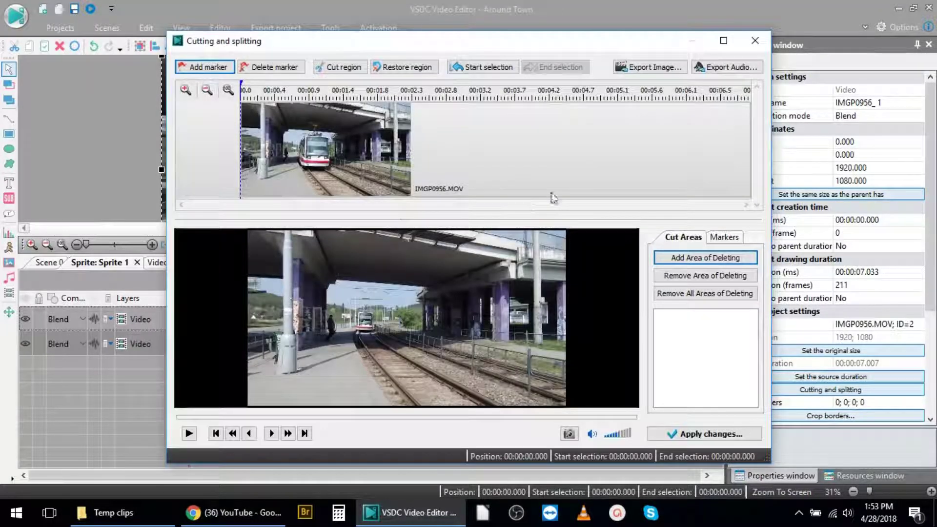
{"action": "left_click", "coordinate": [723, 41]}
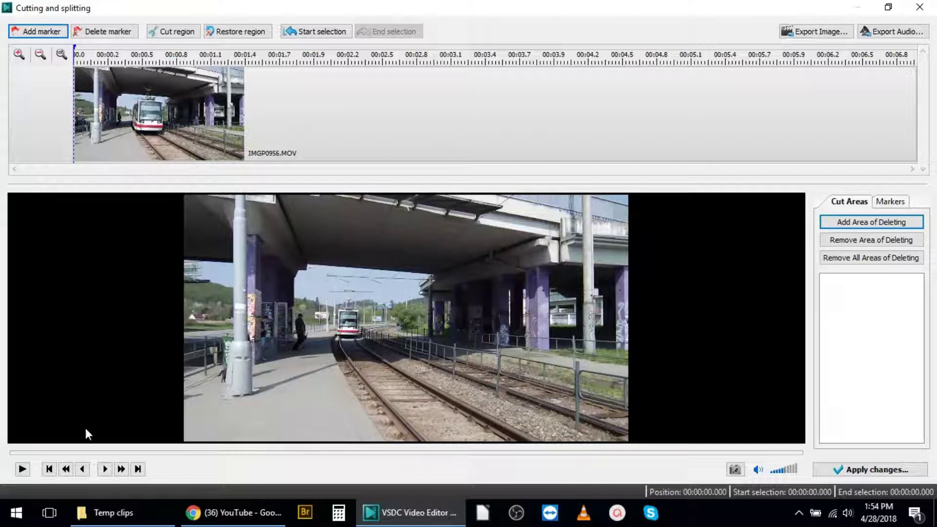
Play the clip from its start, then step back frame by frame to about 00:00:03.252 to find where the opening cut should end
{"action": "left_click", "coordinate": [22, 469]}
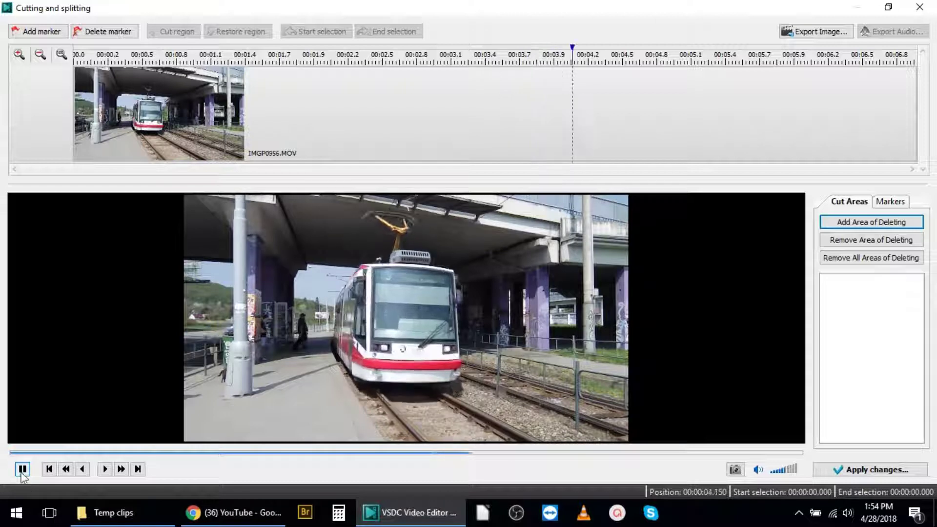
{"action": "left_click", "coordinate": [22, 469]}
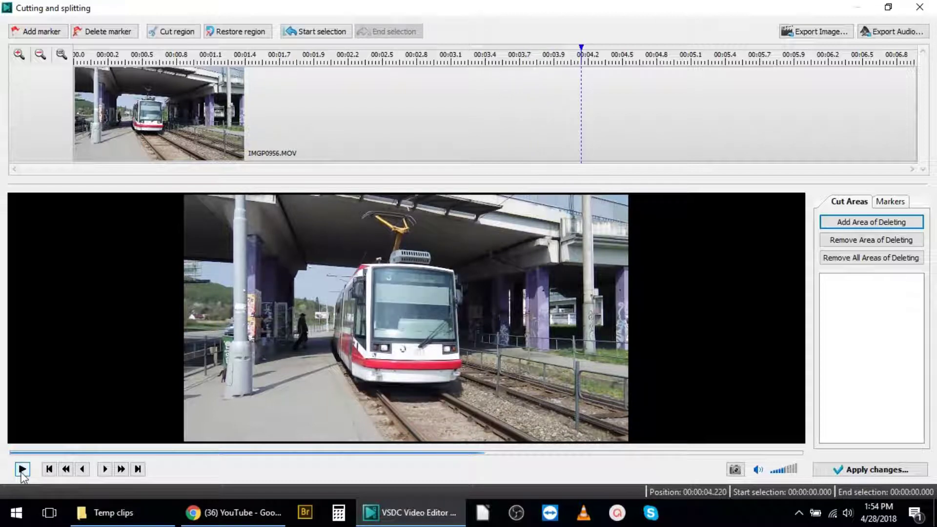
{"action": "left_click", "coordinate": [81, 469]}
{"action": "left_click", "coordinate": [82, 469]}
{"action": "left_click", "coordinate": [82, 469]}
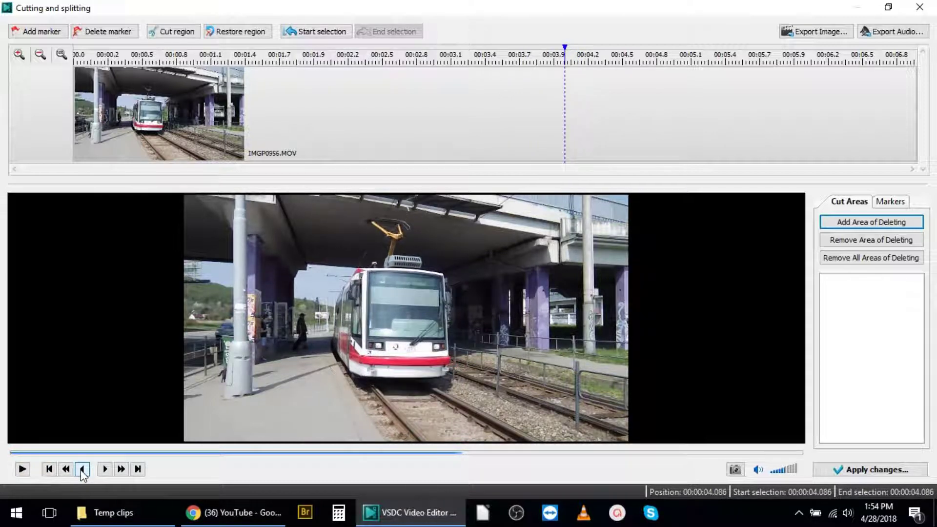
{"action": "left_click", "coordinate": [82, 470]}
{"action": "left_click", "coordinate": [82, 469]}
{"action": "left_click", "coordinate": [82, 470]}
{"action": "left_click", "coordinate": [82, 470]}
{"action": "left_click", "coordinate": [81, 469]}
{"action": "left_click", "coordinate": [82, 470]}
{"action": "left_click", "coordinate": [82, 469]}
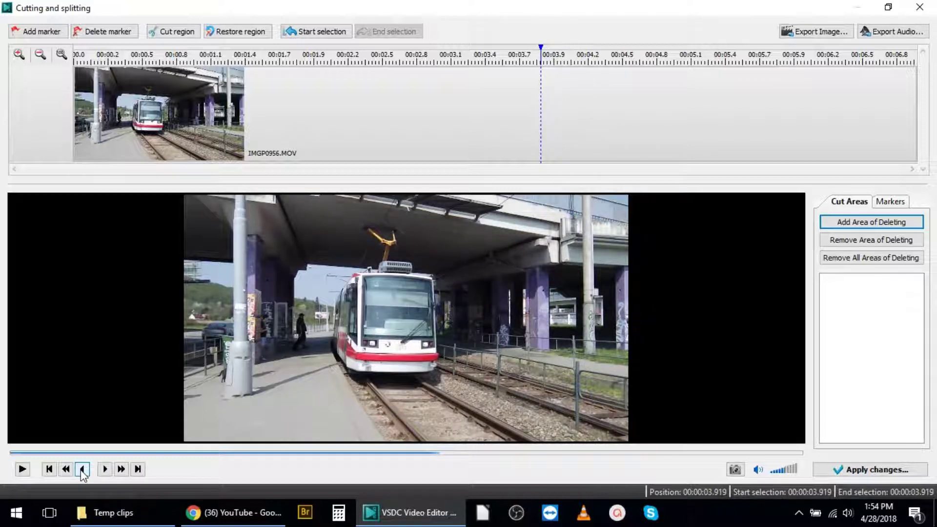
{"action": "left_click", "coordinate": [82, 470]}
{"action": "left_click", "coordinate": [82, 469]}
{"action": "left_click", "coordinate": [82, 469]}
{"action": "left_click", "coordinate": [82, 469]}
{"action": "left_click", "coordinate": [82, 470]}
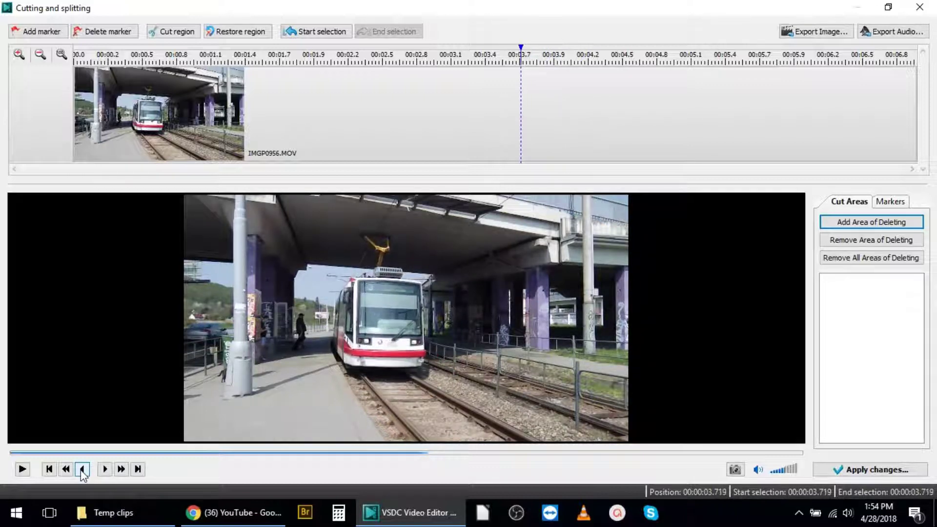
{"action": "left_click", "coordinate": [82, 469]}
{"action": "left_click", "coordinate": [82, 470]}
{"action": "left_click", "coordinate": [82, 469]}
{"action": "left_click", "coordinate": [82, 469]}
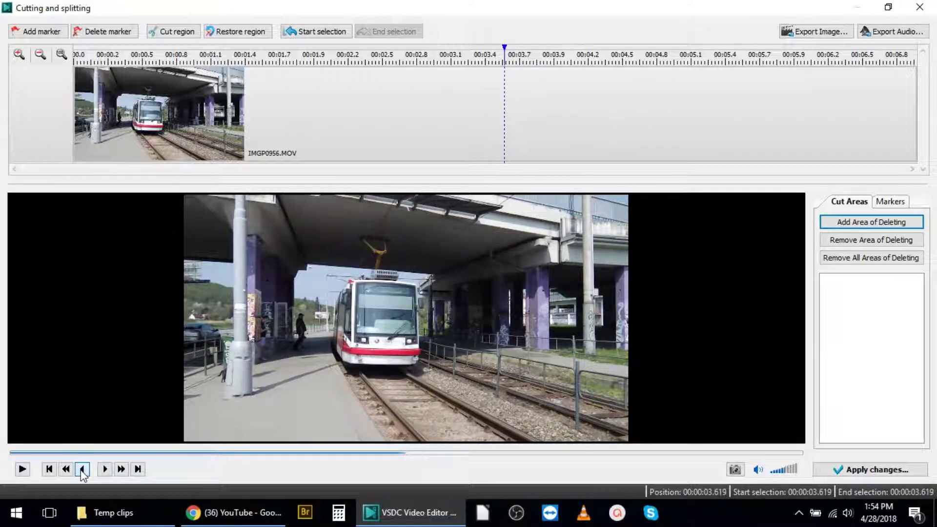
{"action": "left_click", "coordinate": [82, 469]}
{"action": "left_click", "coordinate": [82, 470]}
{"action": "left_click", "coordinate": [82, 469]}
{"action": "left_click", "coordinate": [82, 469]}
{"action": "left_click", "coordinate": [82, 469]}
{"action": "left_click", "coordinate": [82, 469]}
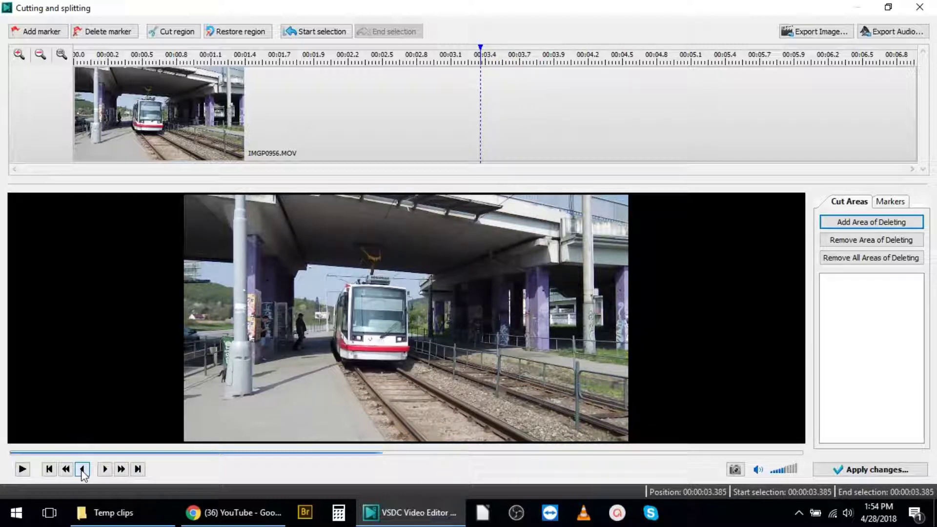
{"action": "left_click", "coordinate": [82, 470]}
{"action": "left_click", "coordinate": [82, 469]}
{"action": "left_click", "coordinate": [82, 469]}
{"action": "left_click", "coordinate": [82, 469]}
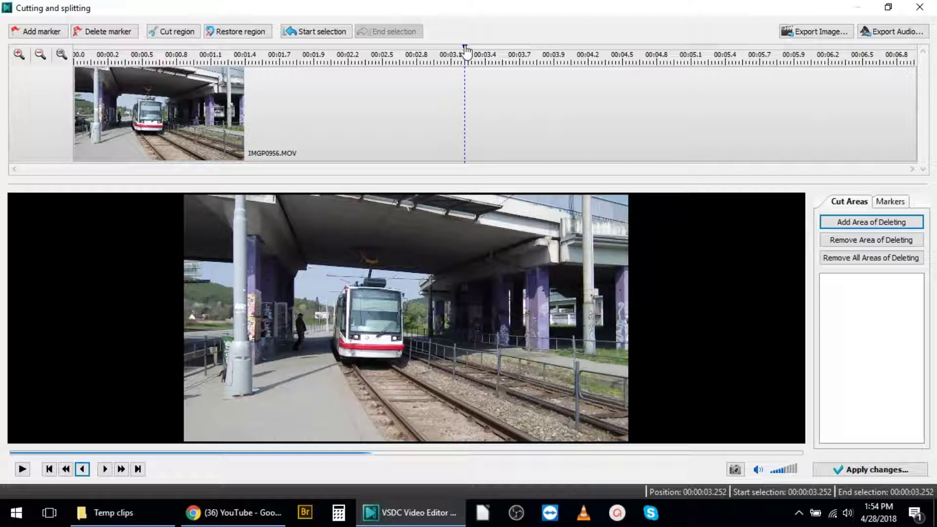
Mark the clip's opening as a selection from its first frame to 00:00:03.320
{"action": "left_click_drag", "start_coordinate": [466, 50], "coordinate": [71, 51]}
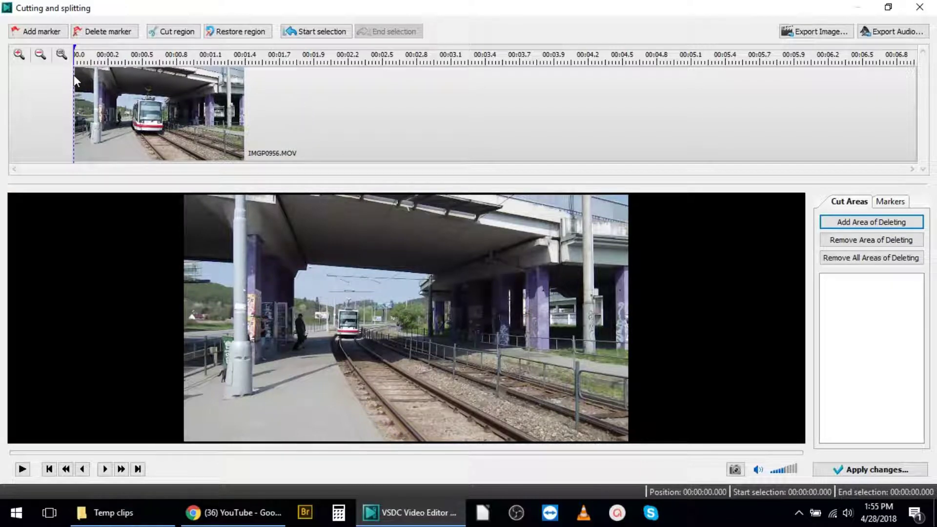
{"action": "left_click", "coordinate": [321, 34]}
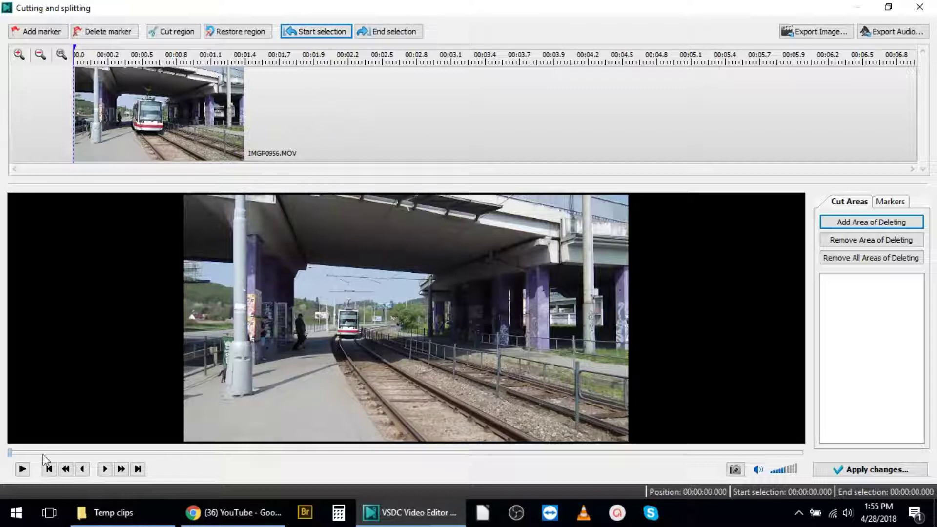
{"action": "left_click", "coordinate": [23, 469]}
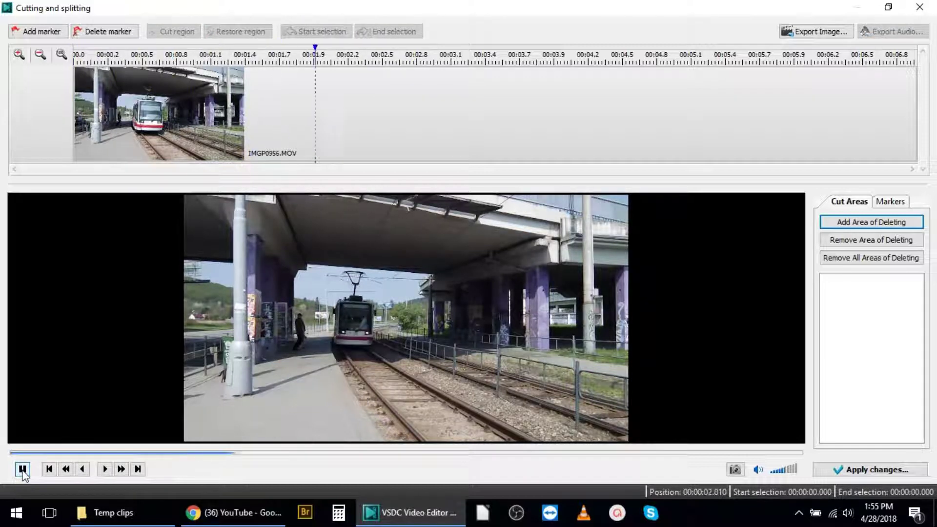
{"action": "left_click", "coordinate": [23, 470]}
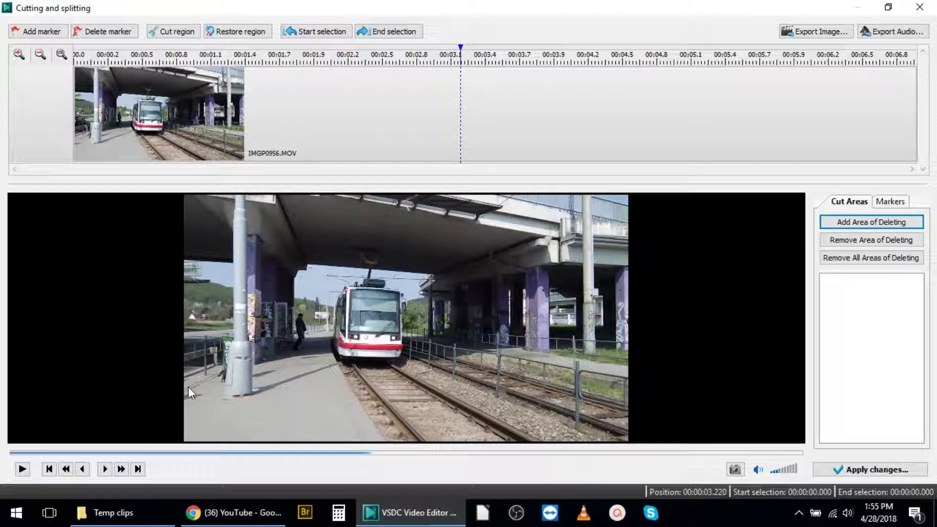
{"action": "left_click", "coordinate": [121, 469]}
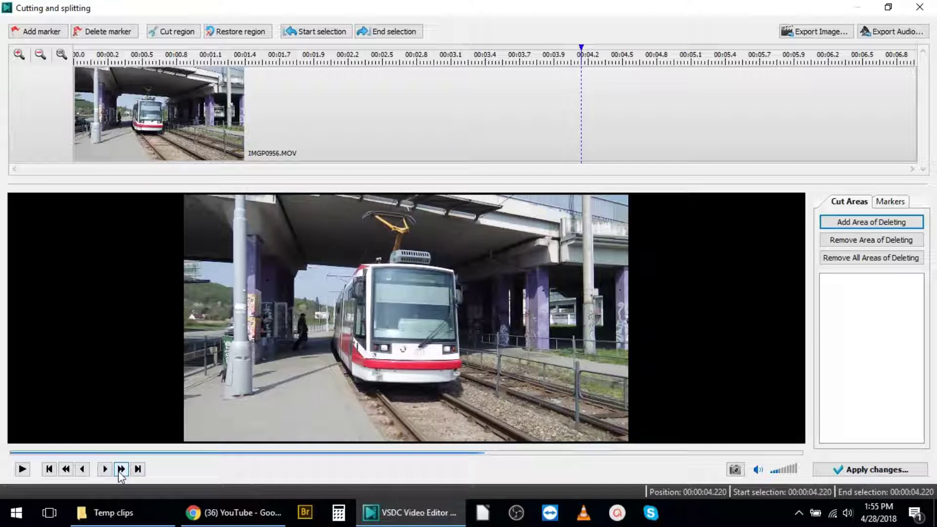
{"action": "left_click", "coordinate": [67, 469]}
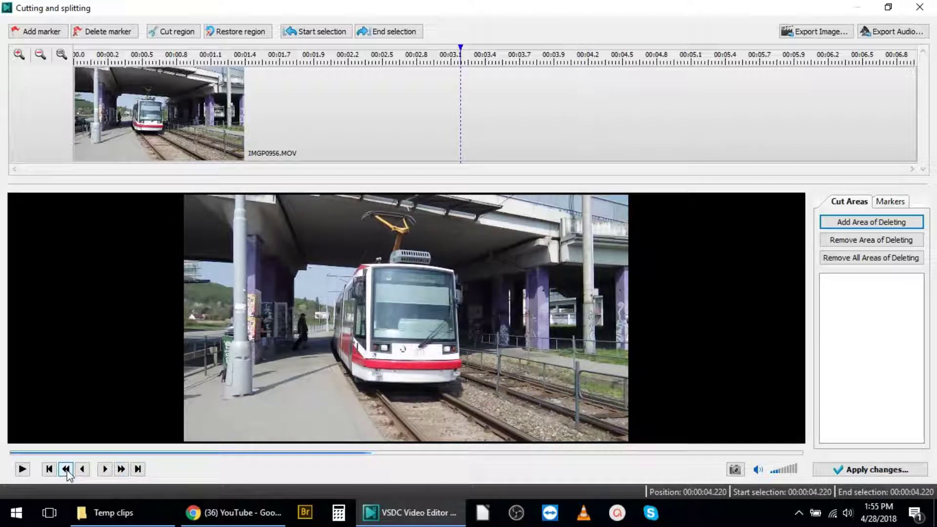
{"action": "left_click", "coordinate": [106, 469]}
{"action": "left_click", "coordinate": [106, 469]}
{"action": "left_click", "coordinate": [105, 469]}
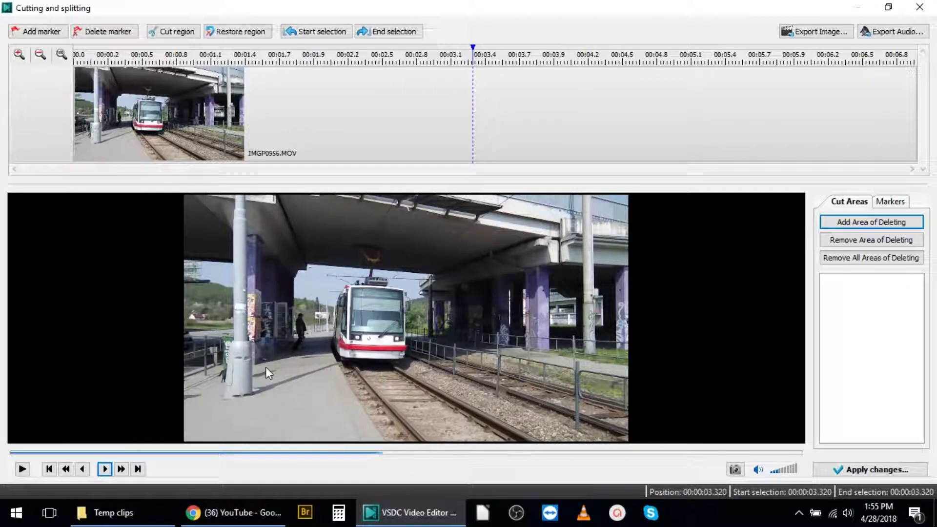
{"action": "left_click", "coordinate": [403, 34]}
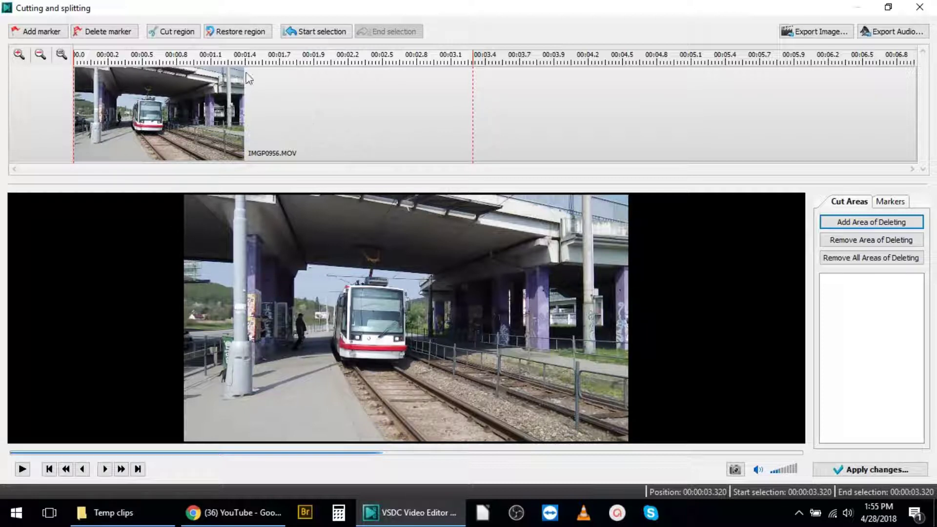
Cut the selected region, play back the remainder, and apply the changes, updating the video object's duration to match
{"action": "left_click", "coordinate": [185, 34]}
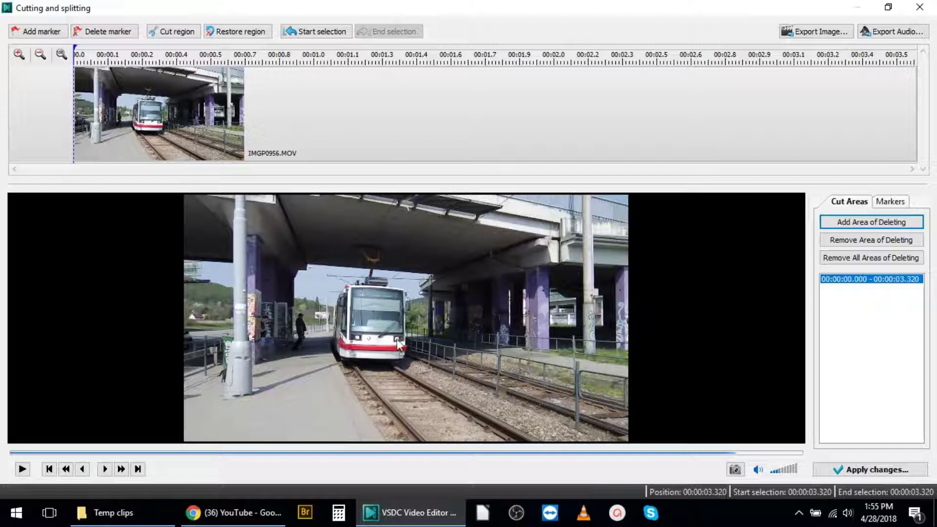
{"action": "left_click", "coordinate": [24, 471]}
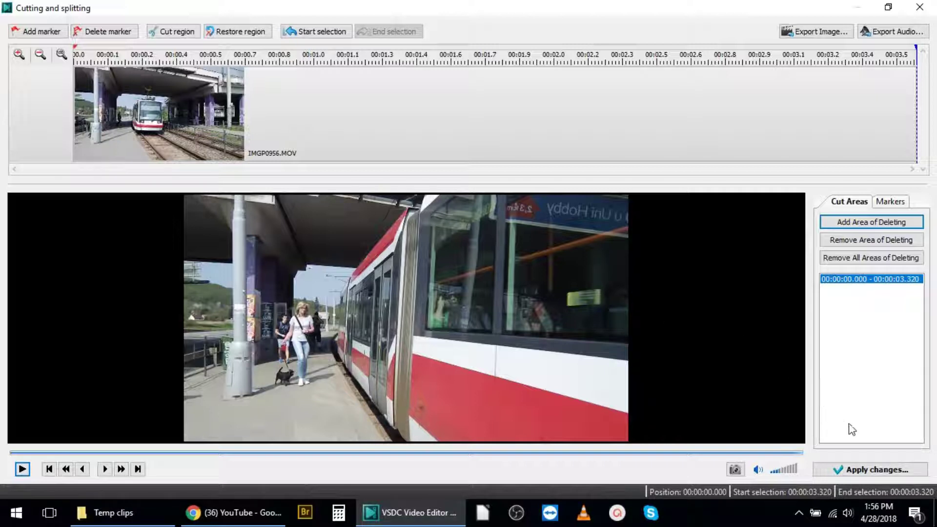
{"action": "left_click", "coordinate": [875, 471]}
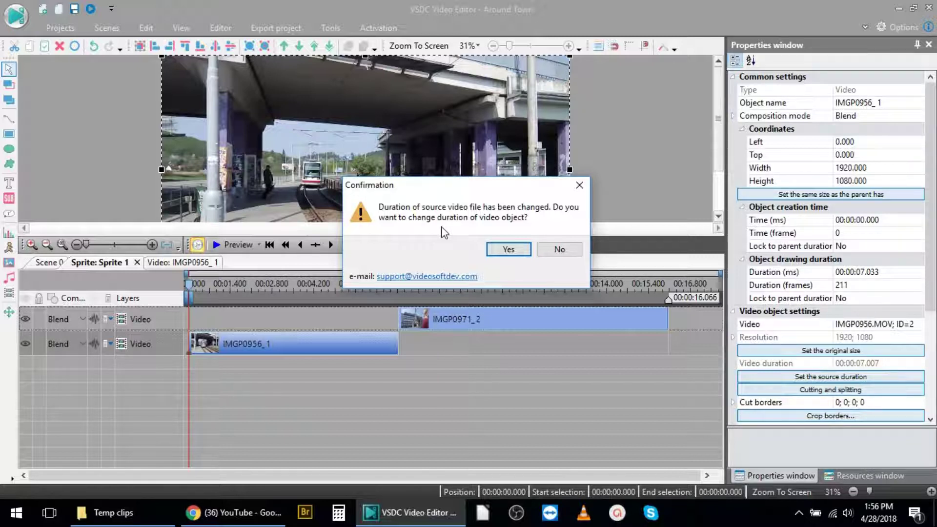
{"action": "left_click", "coordinate": [508, 249]}
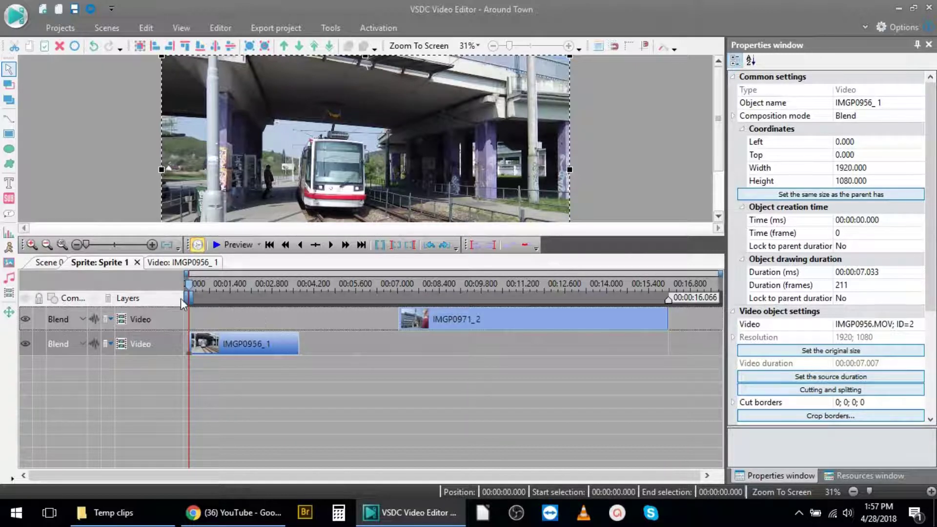
Scrub through the trimmed IMGP0956_1 clip and preview the project to check the gap between the two clips
{"action": "left_click_drag", "start_coordinate": [189, 289], "coordinate": [275, 301]}
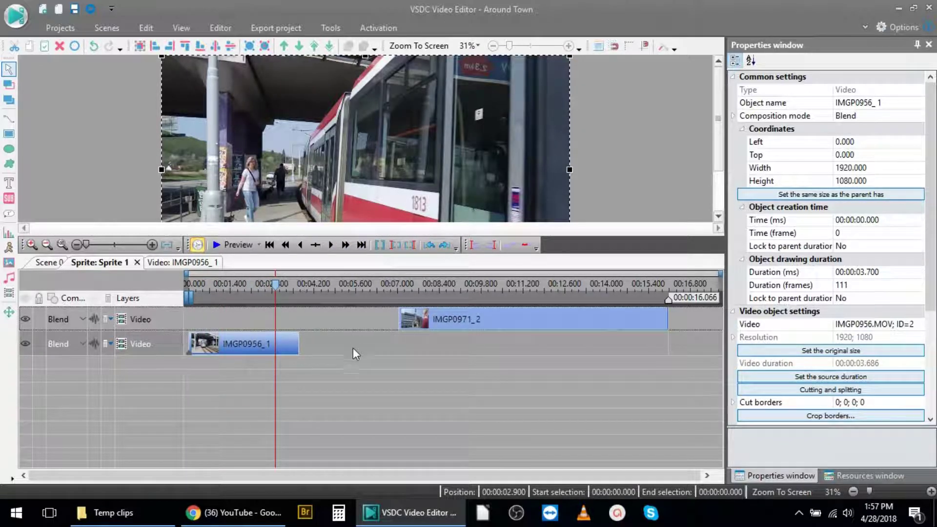
{"action": "left_click", "coordinate": [239, 245]}
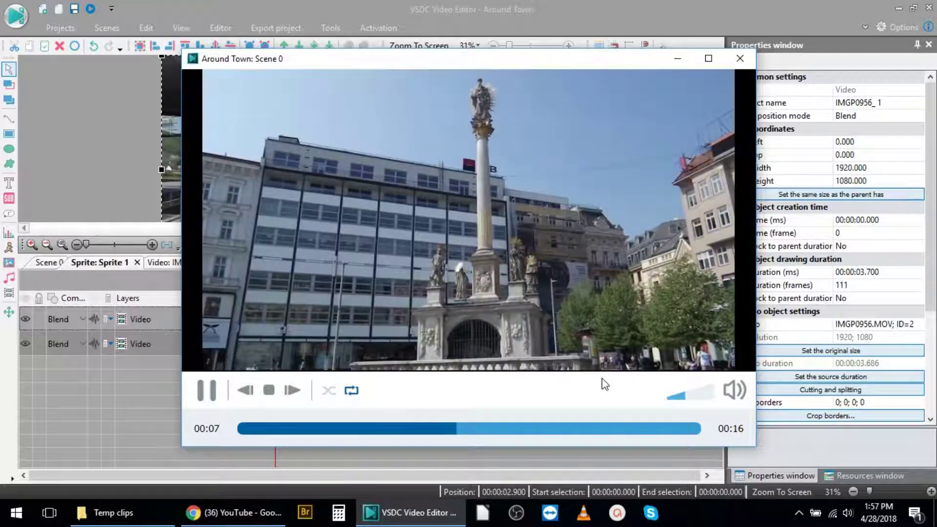
{"action": "left_click", "coordinate": [739, 59]}
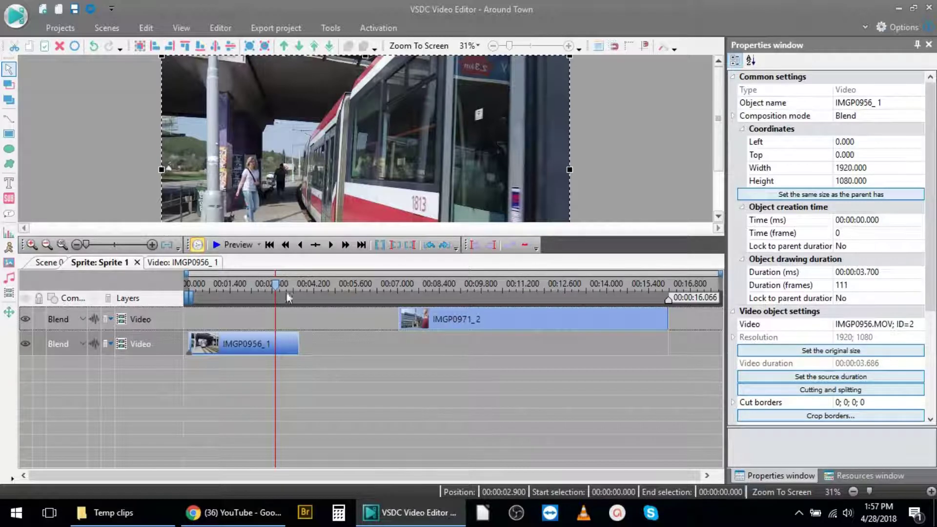
Position the timeline cursor on the last frame of IMGP0956_1, at 00:00:03.666
{"action": "left_click_drag", "start_coordinate": [276, 291], "coordinate": [302, 294]}
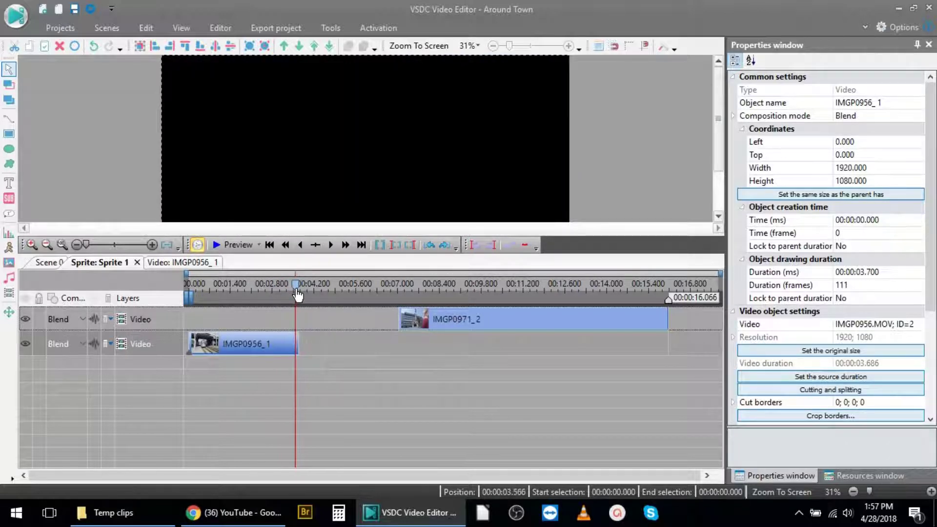
{"action": "left_click_drag", "start_coordinate": [301, 294], "coordinate": [299, 295]}
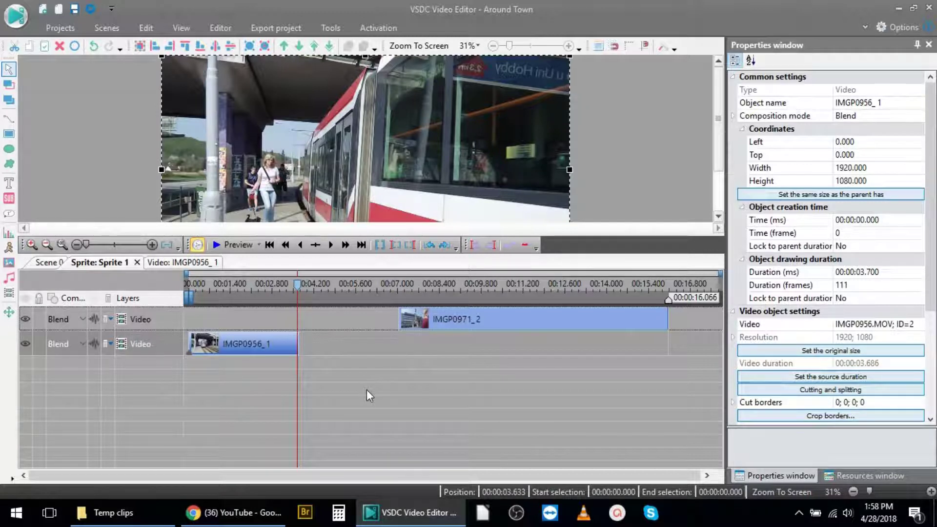
{"action": "key", "text": "Right"}
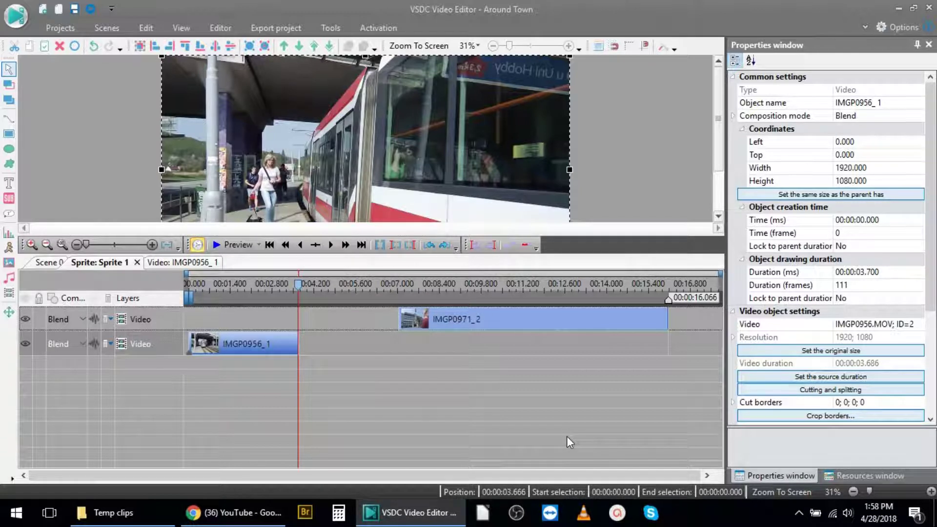
{"action": "key", "text": "Right"}
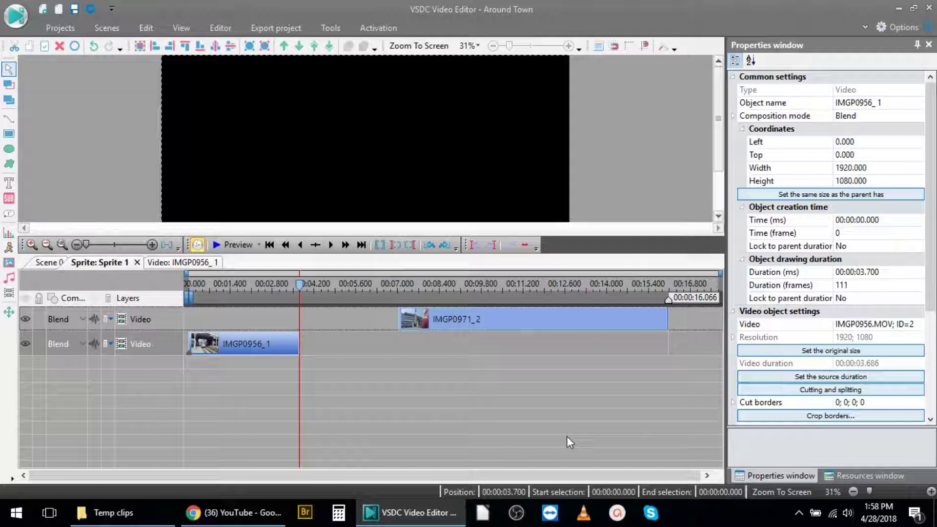
{"action": "key", "text": "Left"}
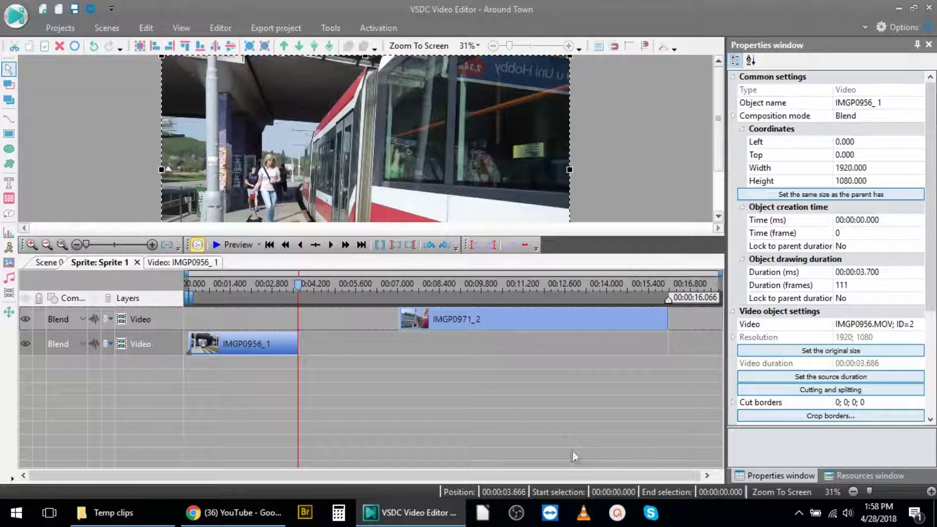
Move the IMGP0971_2 clip to start at 00:00:03.666 and check the join with IMGP0956_1 frame by frame
{"action": "left_click", "coordinate": [500, 328]}
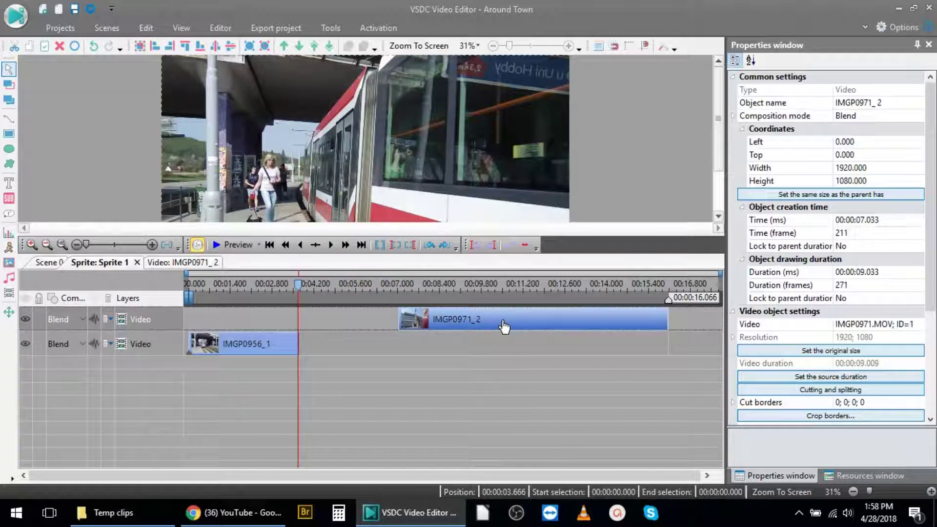
{"action": "left_click_drag", "start_coordinate": [504, 327], "coordinate": [403, 321]}
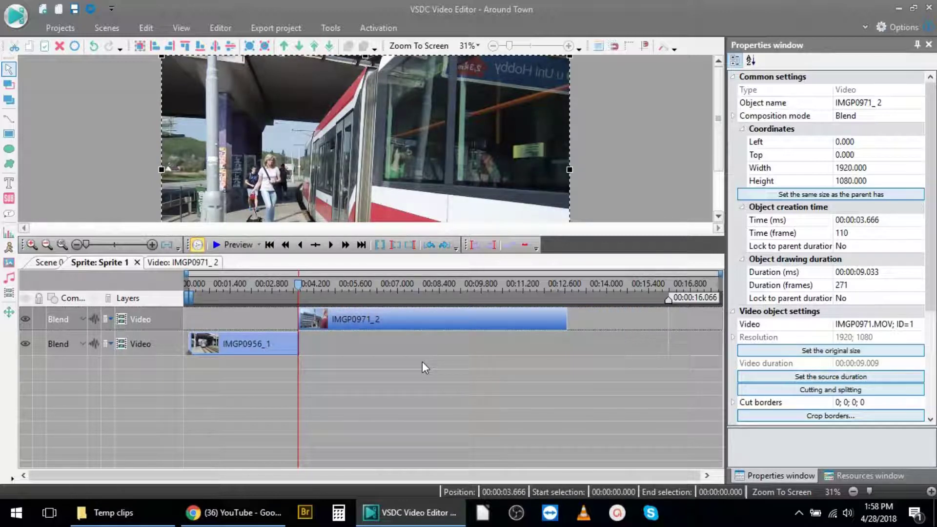
{"action": "key", "text": "Right"}
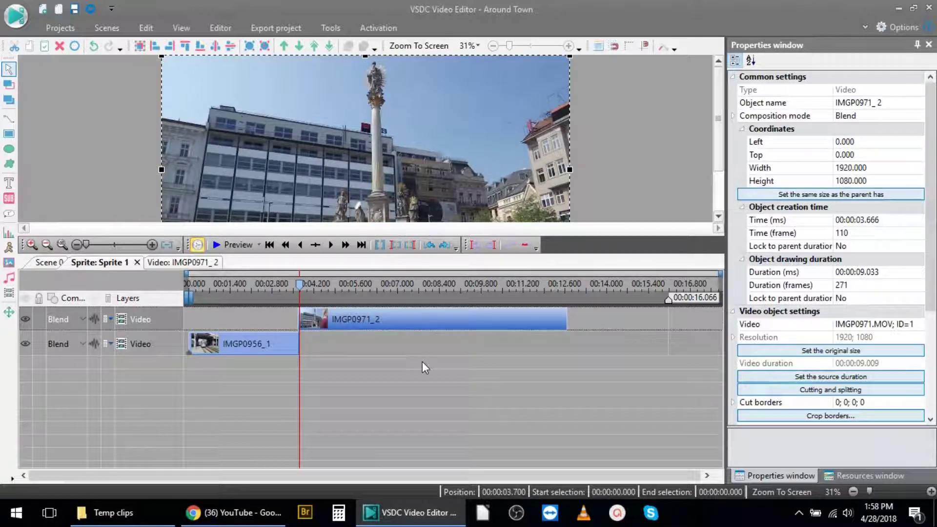
{"action": "key", "text": "Left"}
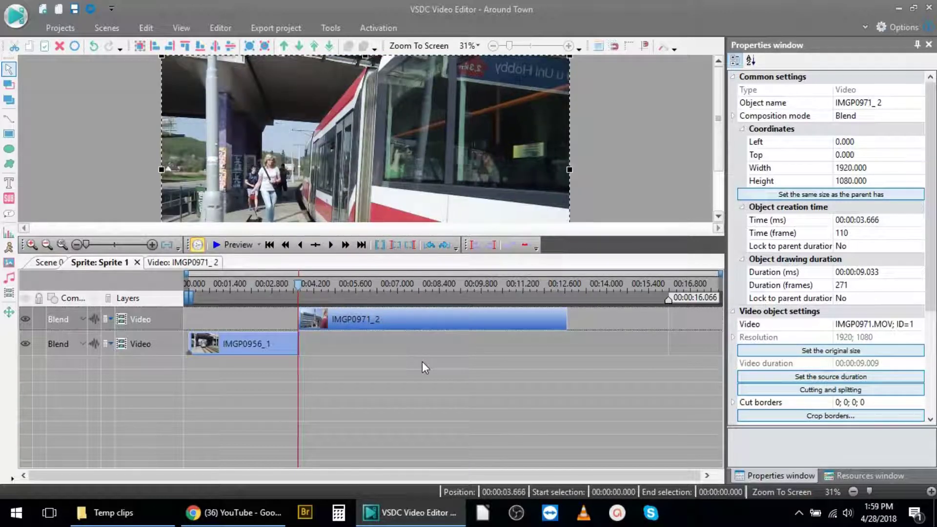
{"action": "key", "text": "Right"}
{"action": "key", "text": "Left"}
Scrub back to just before the join and preview the project with the two clips closed up
{"action": "left_click_drag", "start_coordinate": [299, 292], "coordinate": [283, 292]}
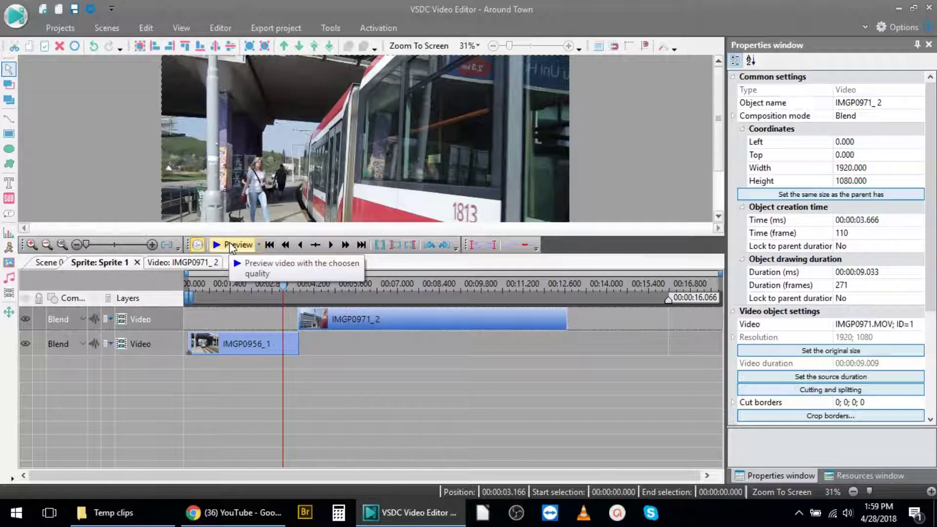
{"action": "left_click", "coordinate": [230, 246]}
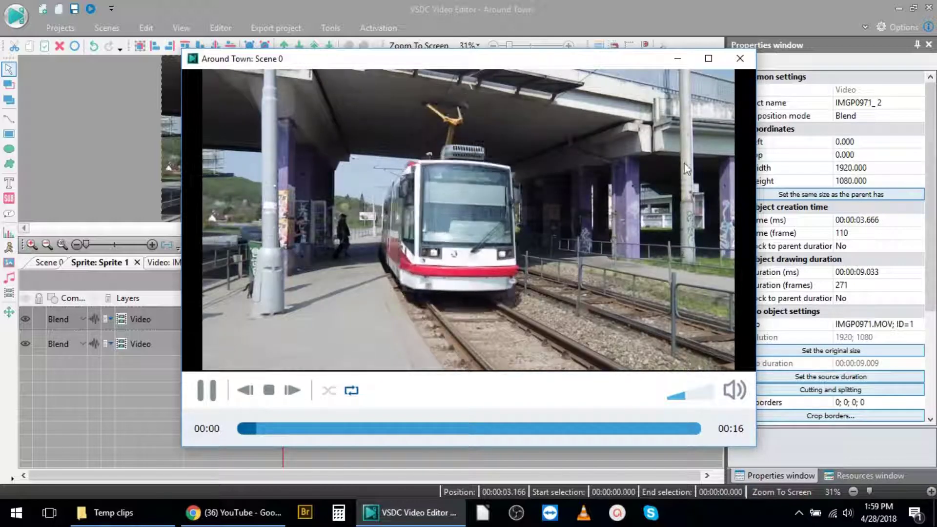
{"action": "left_click", "coordinate": [739, 58]}
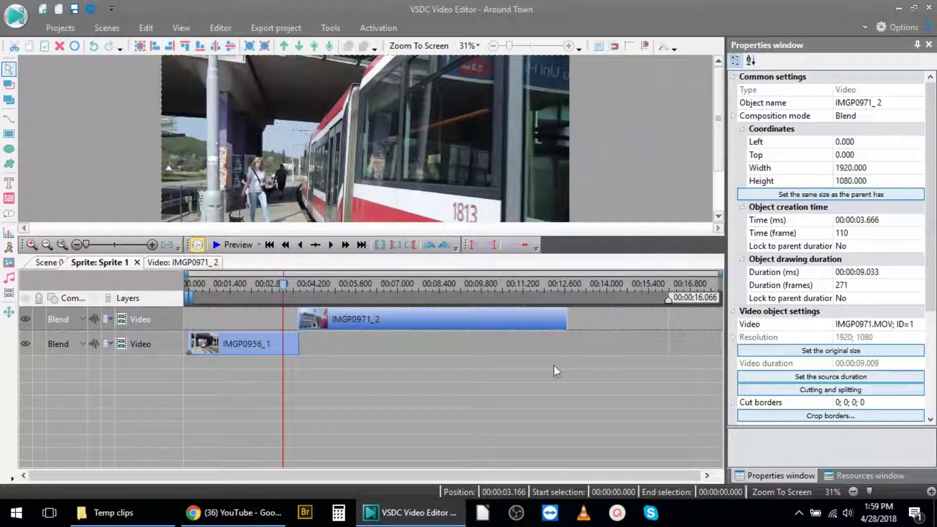
Open the IMGP0971_2 clip in the Cutting and splitting editor at full size and play it to find the unwanted ending
{"action": "right_click", "coordinate": [418, 324]}
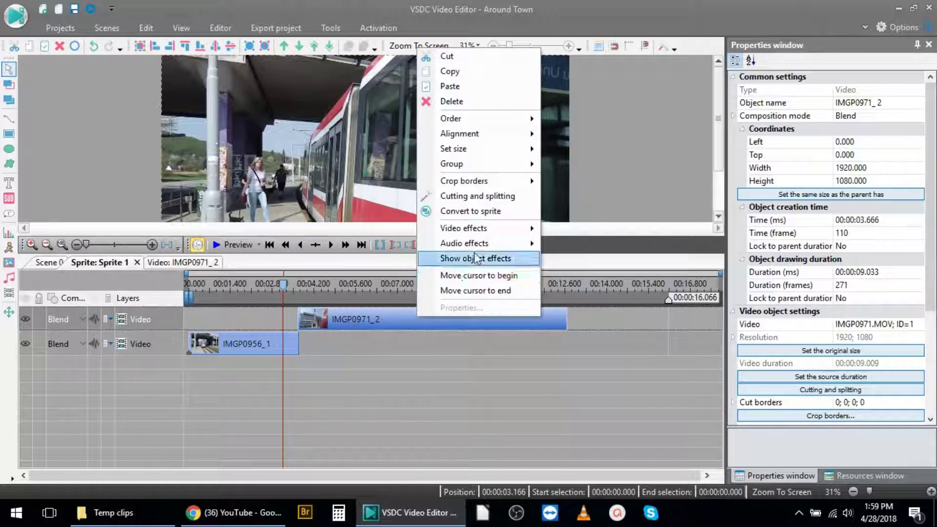
{"action": "left_click", "coordinate": [500, 196]}
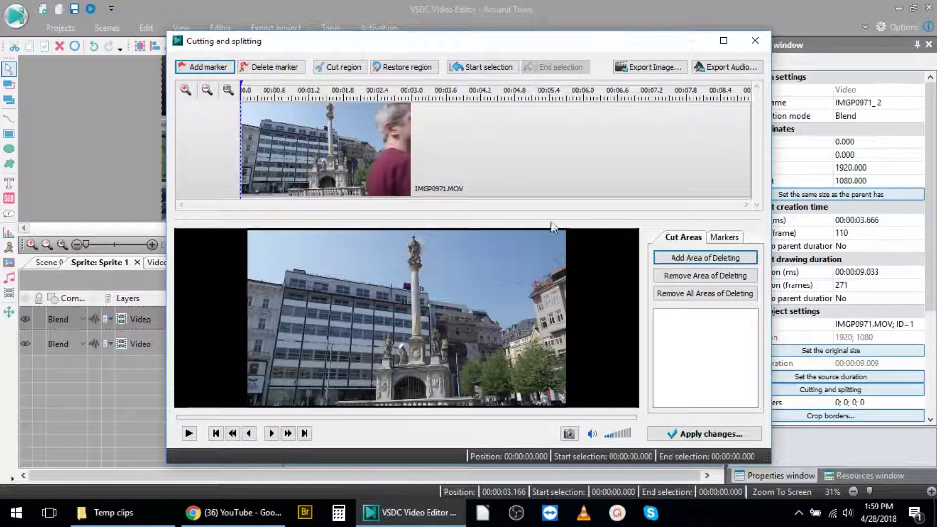
{"action": "left_click", "coordinate": [724, 40]}
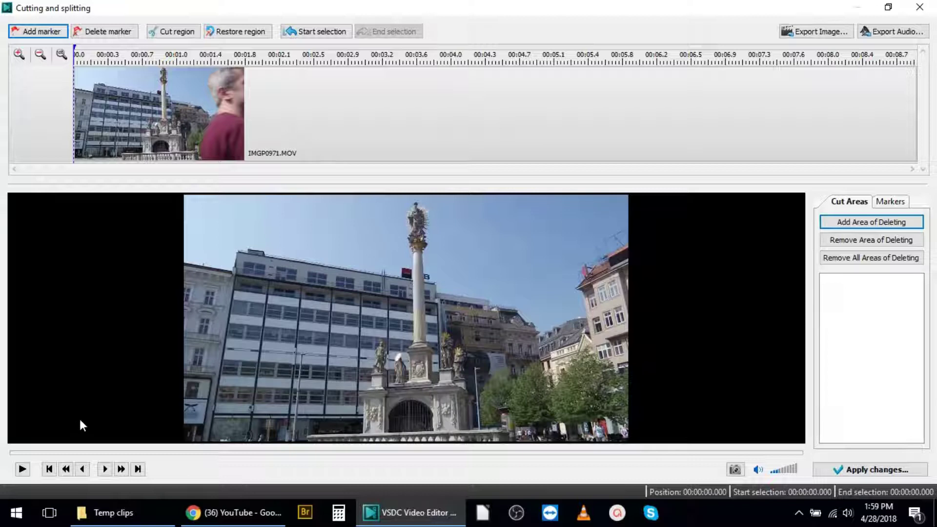
{"action": "left_click", "coordinate": [22, 469]}
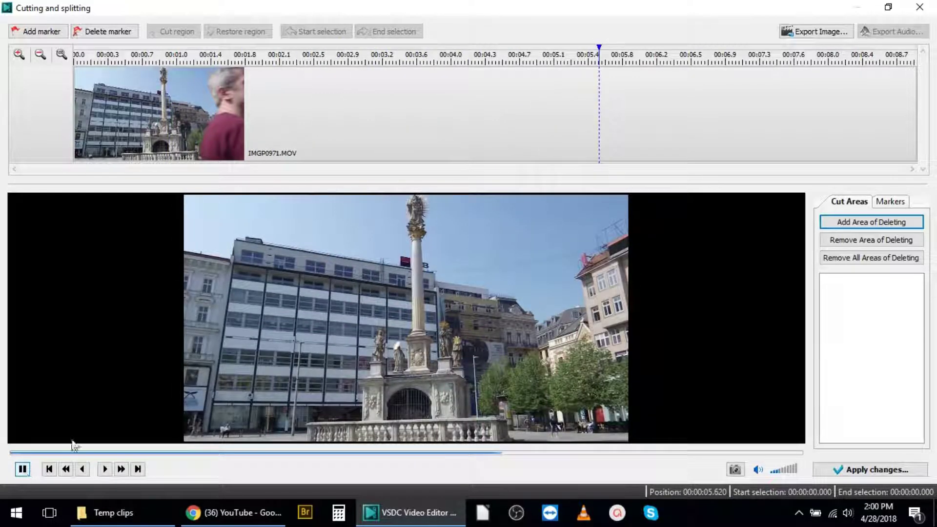
{"action": "key", "text": "space"}
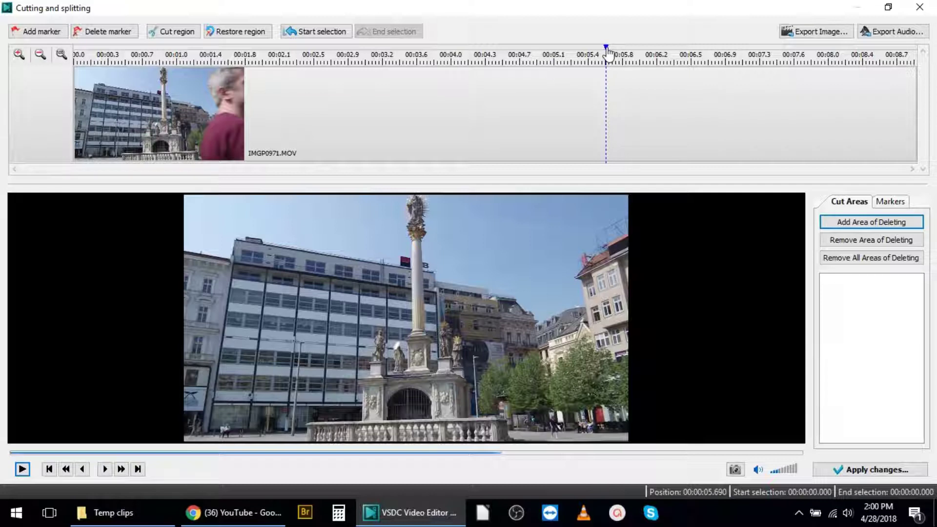
Replay the clip around the cut point and set the selection start at 00:00:04.999
{"action": "left_click_drag", "start_coordinate": [608, 52], "coordinate": [542, 52]}
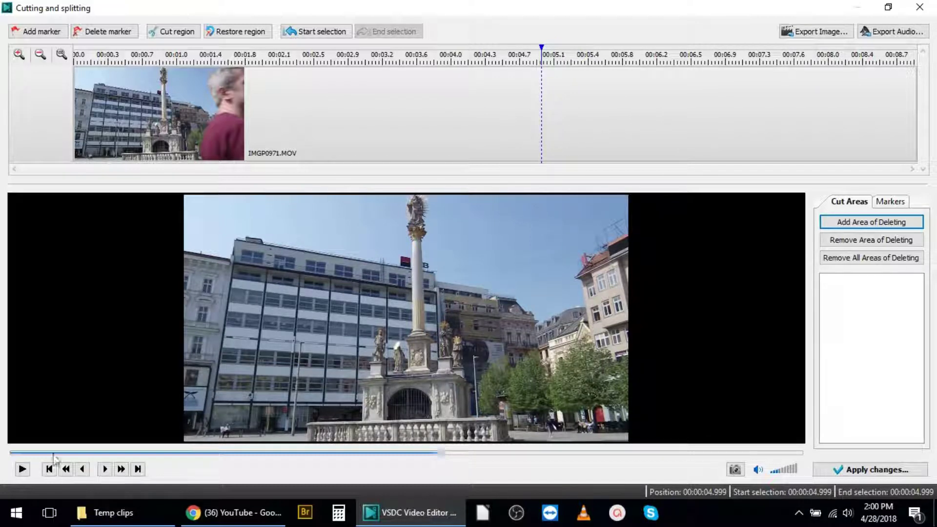
{"action": "left_click", "coordinate": [22, 470]}
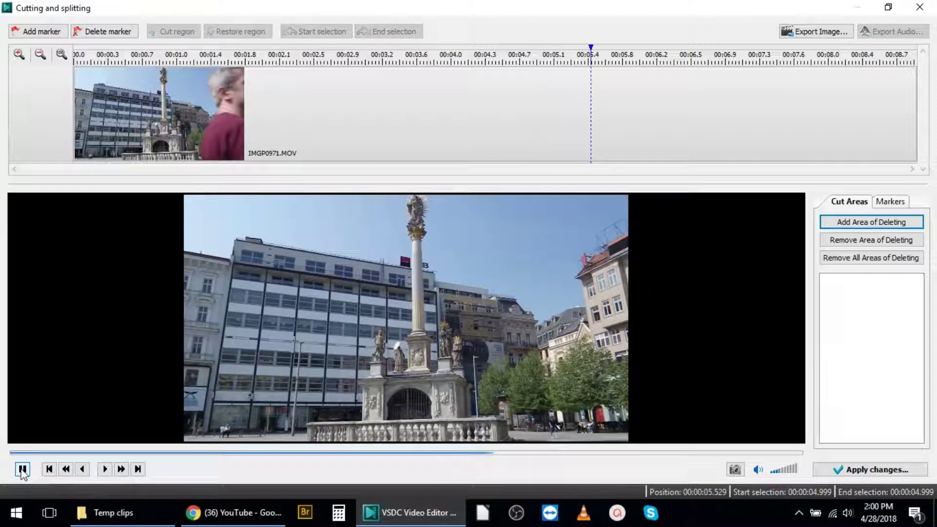
{"action": "left_click", "coordinate": [22, 470]}
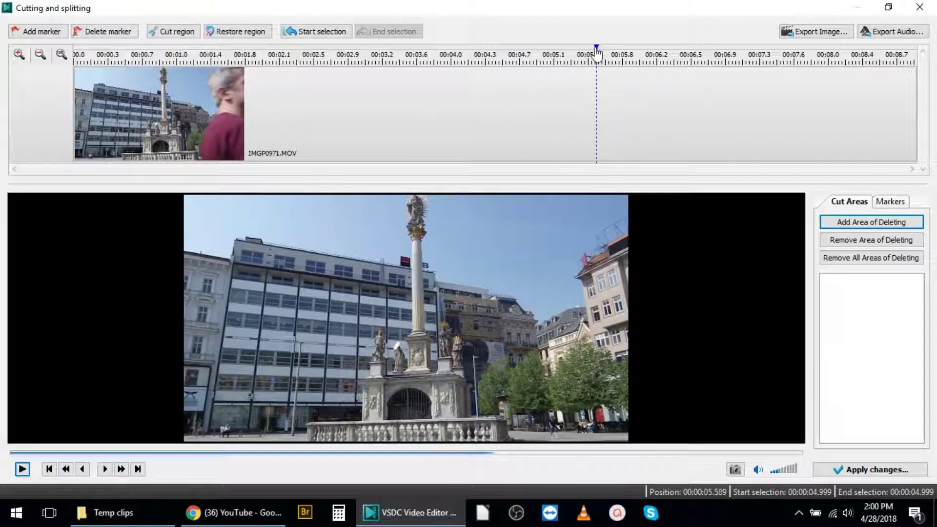
{"action": "left_click_drag", "start_coordinate": [597, 51], "coordinate": [543, 52]}
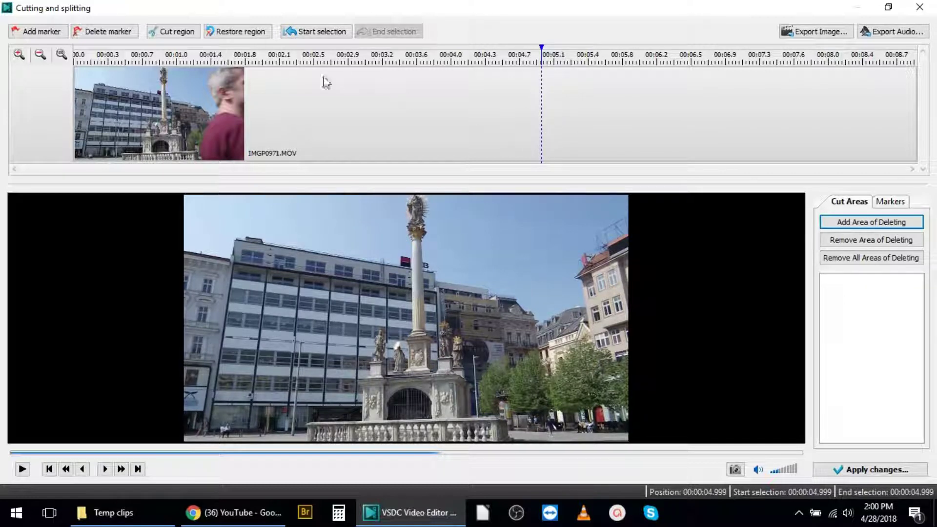
{"action": "left_click", "coordinate": [325, 35]}
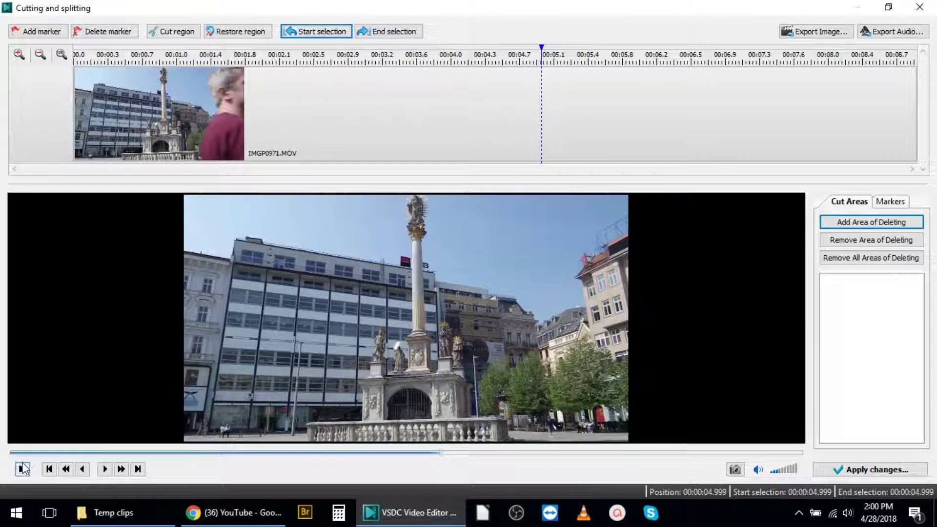
Set the selection end at the clip's last frame and cut the region 00:00:04.999 to 00:00:09.009
{"action": "left_click", "coordinate": [22, 469]}
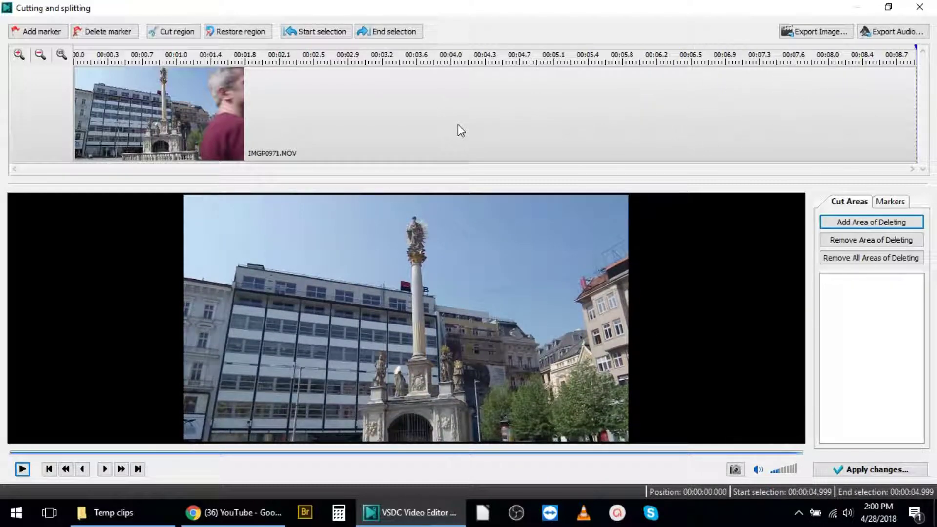
{"action": "left_click", "coordinate": [409, 37]}
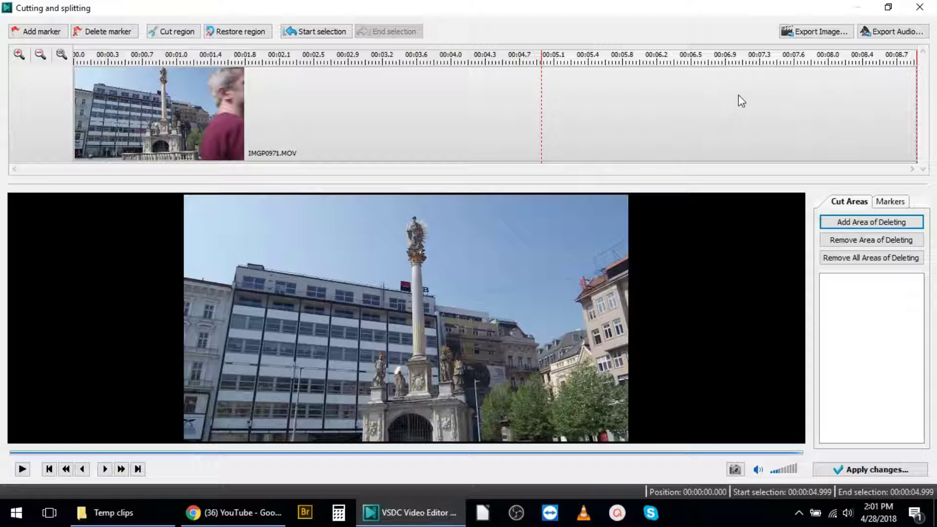
{"action": "left_click", "coordinate": [189, 37]}
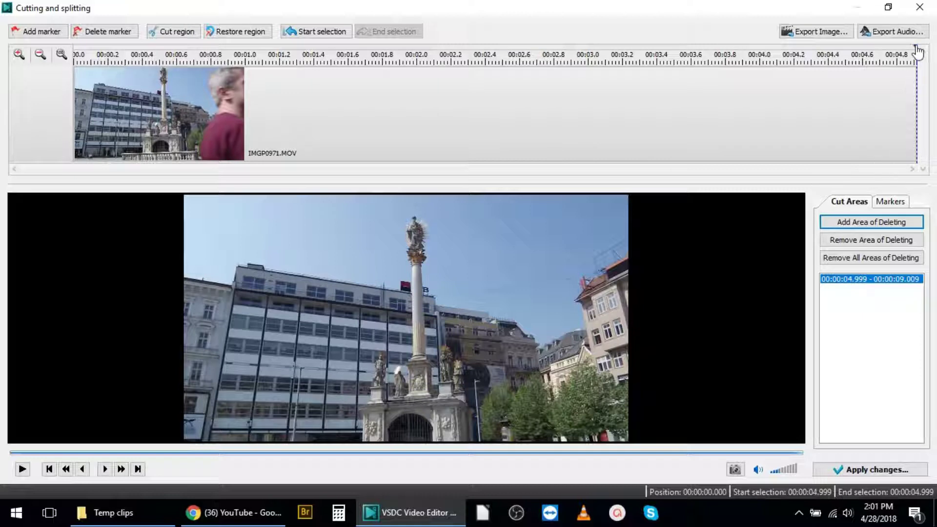
Play the trimmed clip from its start, then apply the cut and let the video object's duration change to match
{"action": "left_click_drag", "start_coordinate": [830, 61], "coordinate": [34, 73]}
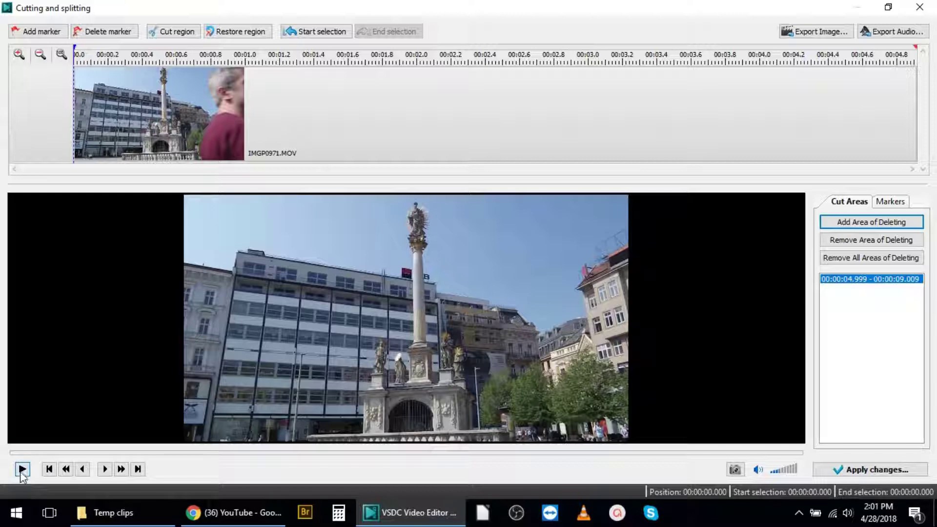
{"action": "left_click", "coordinate": [20, 472]}
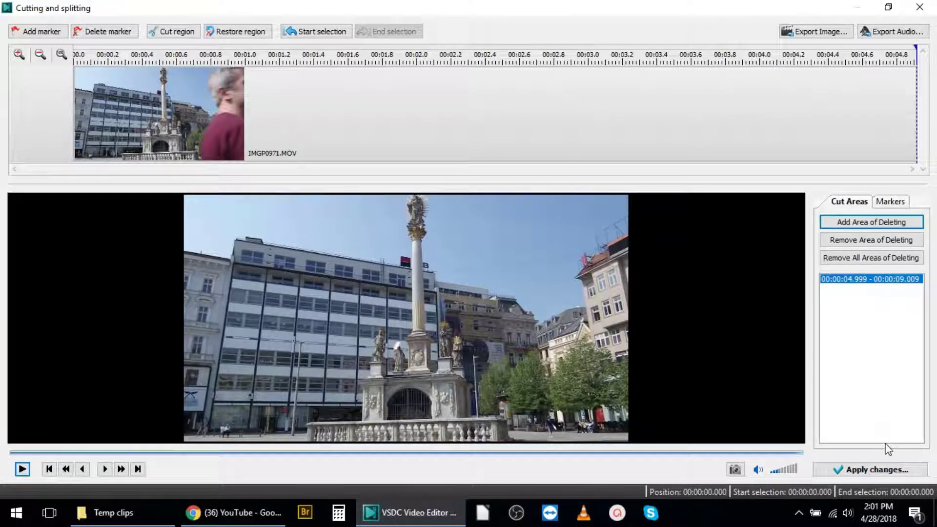
{"action": "left_click", "coordinate": [884, 470]}
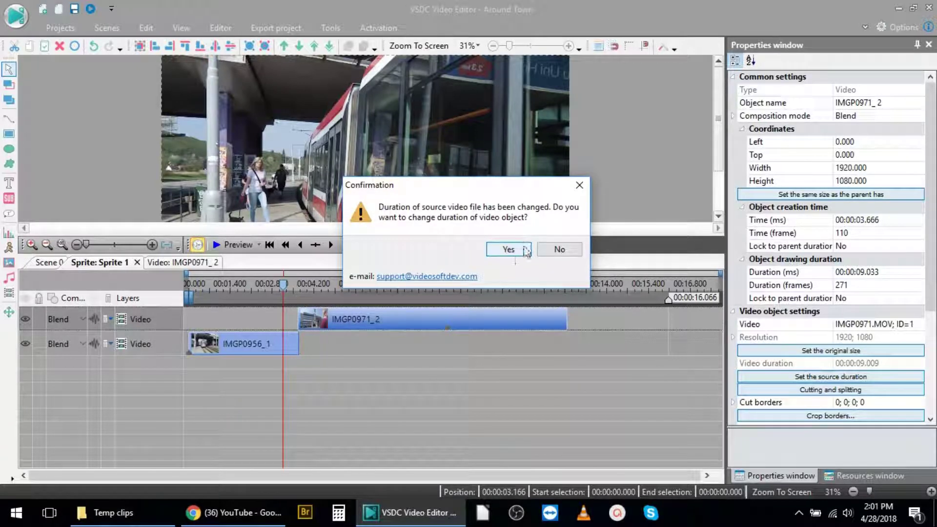
{"action": "left_click", "coordinate": [508, 249]}
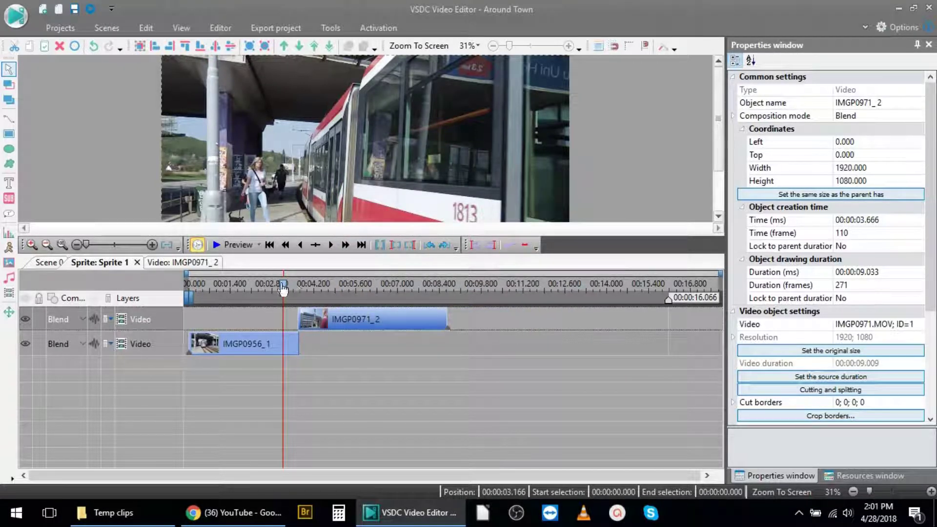
Preview the project from the start and shorten the sprite to end with IMGP0971_2 at 00:00:08.633
{"action": "left_click_drag", "start_coordinate": [282, 284], "coordinate": [188, 282]}
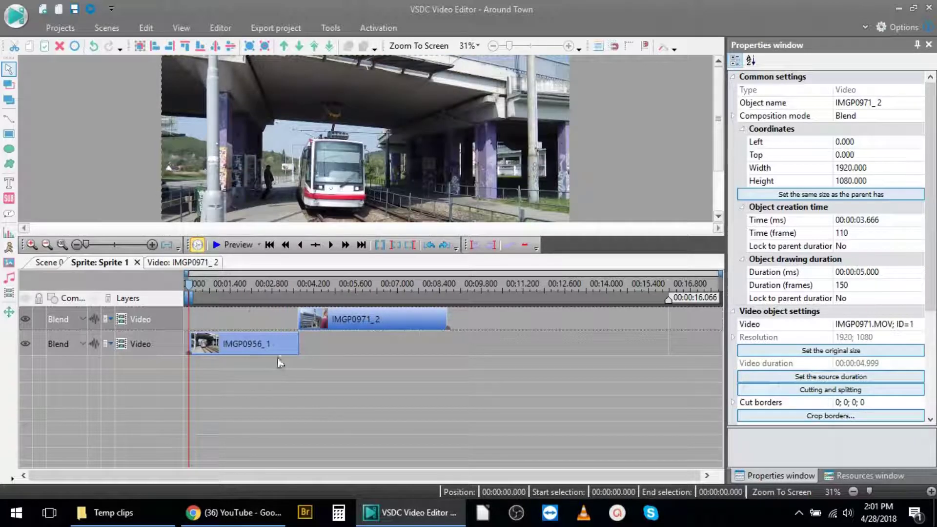
{"action": "left_click", "coordinate": [239, 245]}
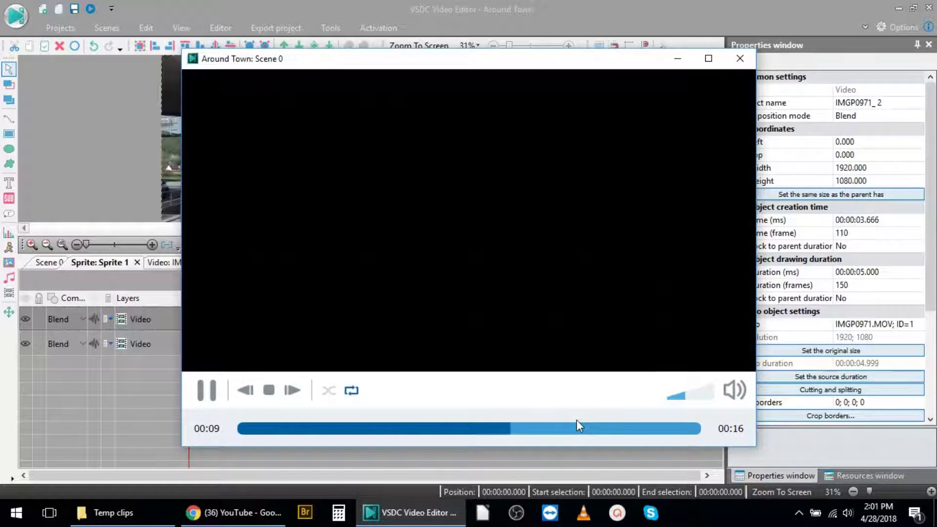
{"action": "left_click", "coordinate": [738, 59]}
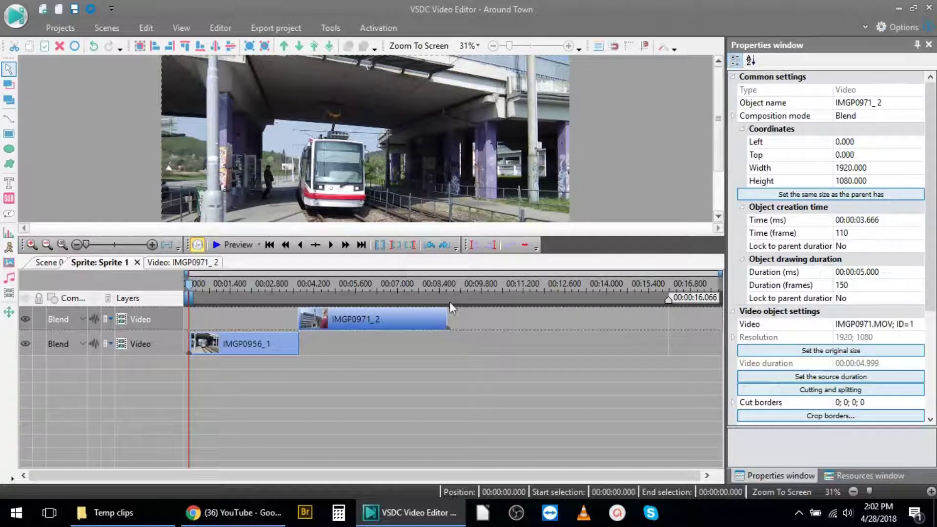
{"action": "left_click_drag", "start_coordinate": [661, 294], "coordinate": [454, 288]}
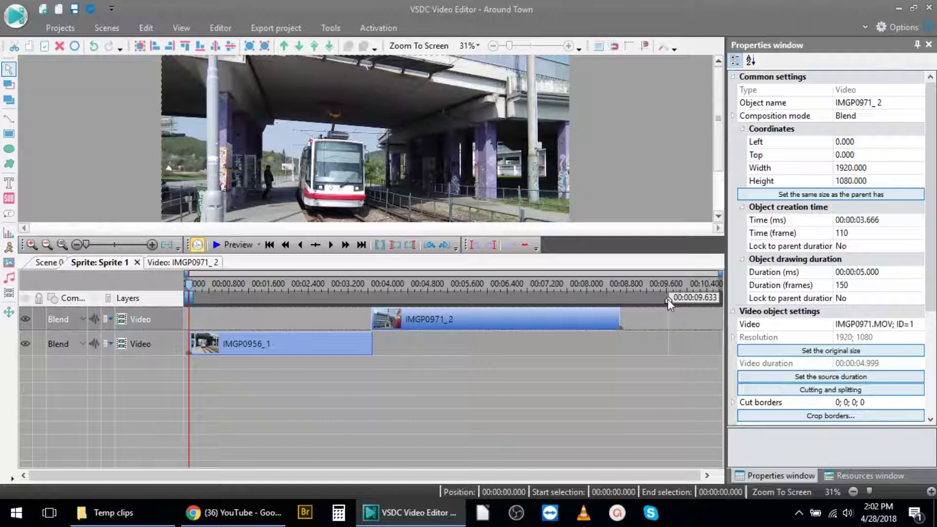
{"action": "mouse_move", "coordinate": [668, 299]}
{"action": "left_mouse_down"}
{"action": "mouse_move", "coordinate": [617, 300]}
{"action": "mouse_move", "coordinate": [661, 306]}
{"action": "left_mouse_up"}
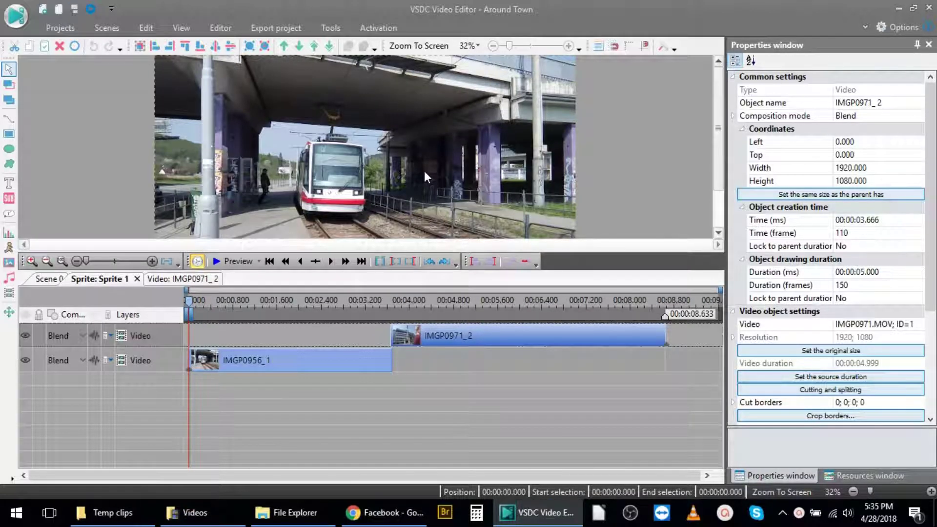
Save the project as Around Town.vproj in the Temp clips folder, replacing the existing file
{"action": "left_click", "coordinate": [60, 29]}
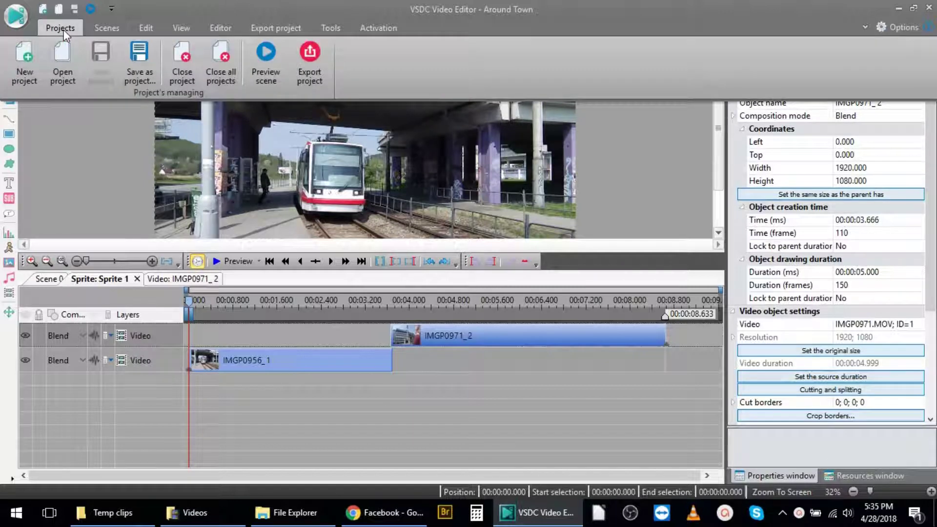
{"action": "left_click", "coordinate": [131, 58]}
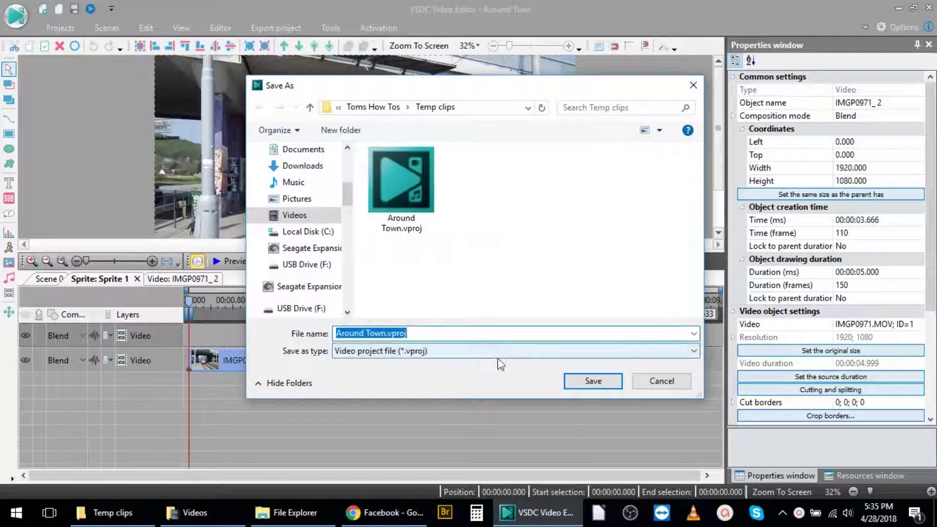
{"action": "left_click", "coordinate": [578, 383]}
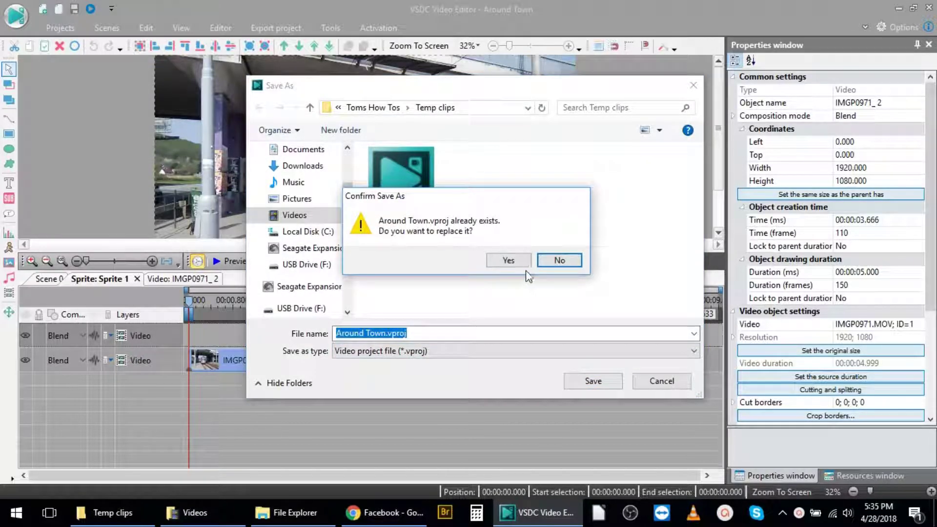
{"action": "left_click", "coordinate": [517, 263]}
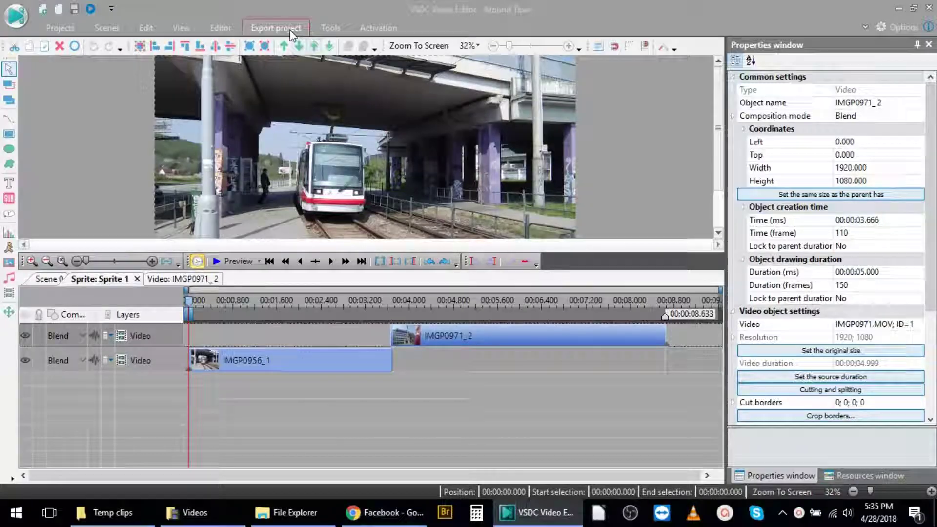
Export the project for PC in MOV format as Around Town.mov with the Highest Quality MPEG4 profile
{"action": "left_click", "coordinate": [291, 34]}
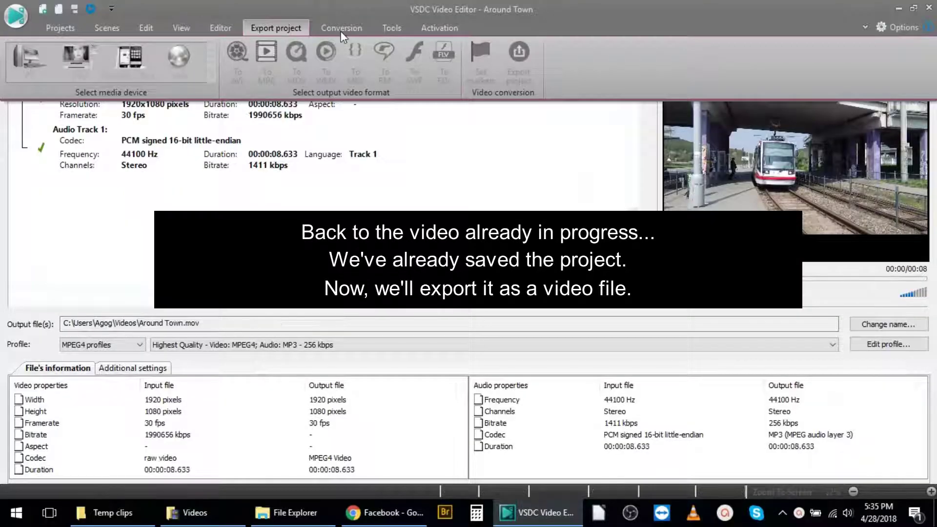
{"action": "left_click", "coordinate": [341, 29]}
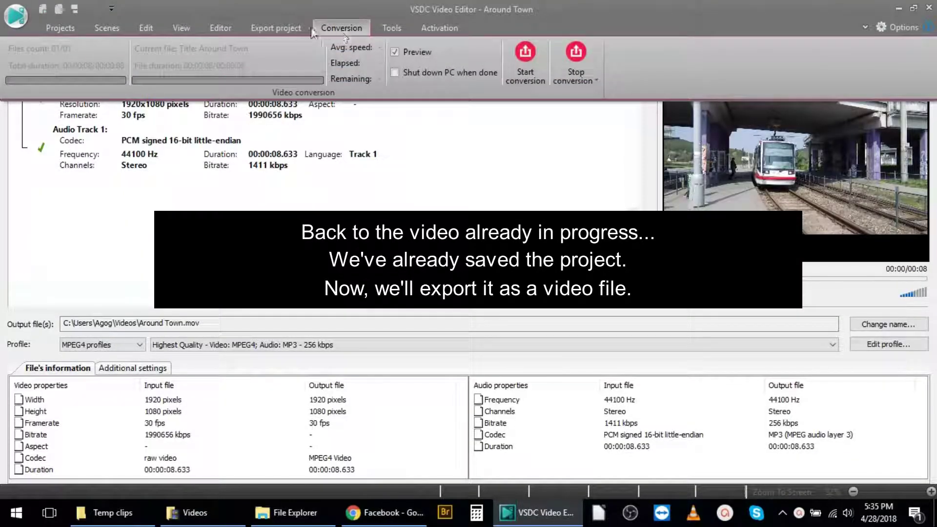
{"action": "left_click", "coordinate": [288, 28]}
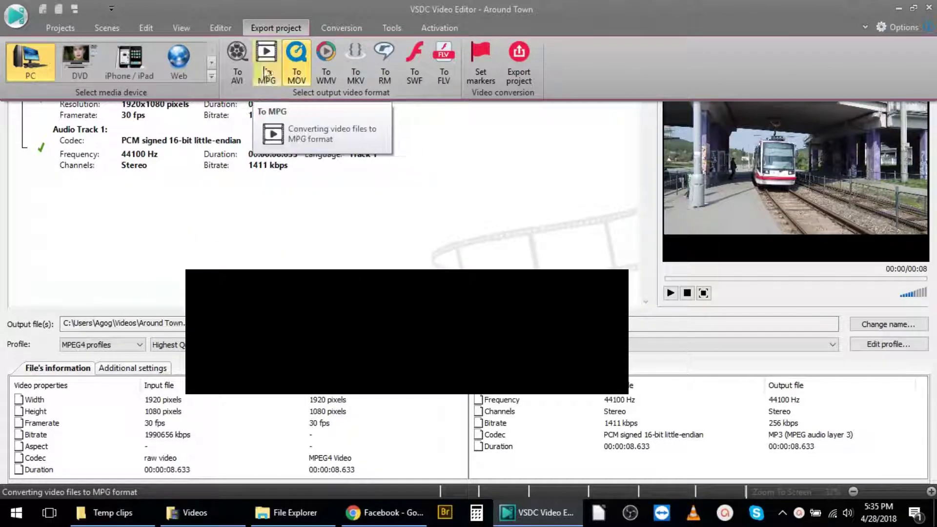
{"action": "left_click", "coordinate": [291, 64]}
{"action": "left_click", "coordinate": [294, 29]}
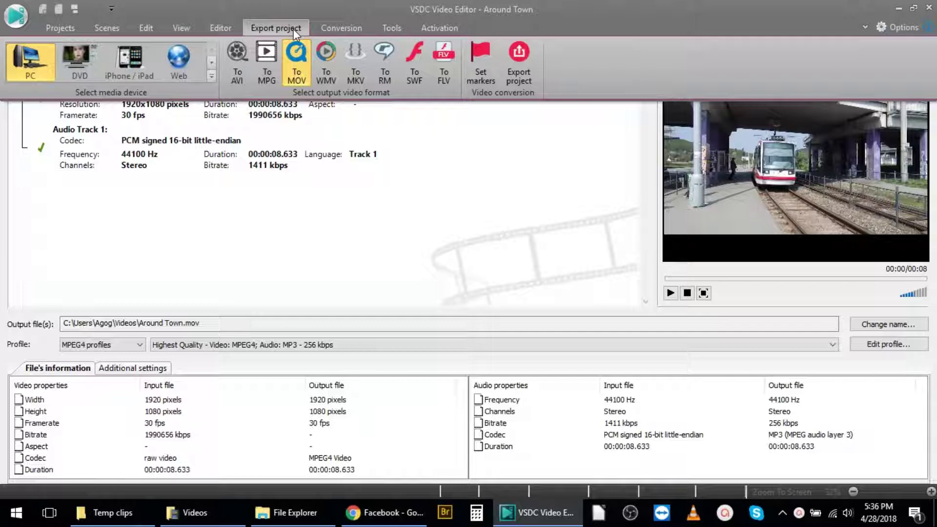
{"action": "left_click", "coordinate": [520, 57]}
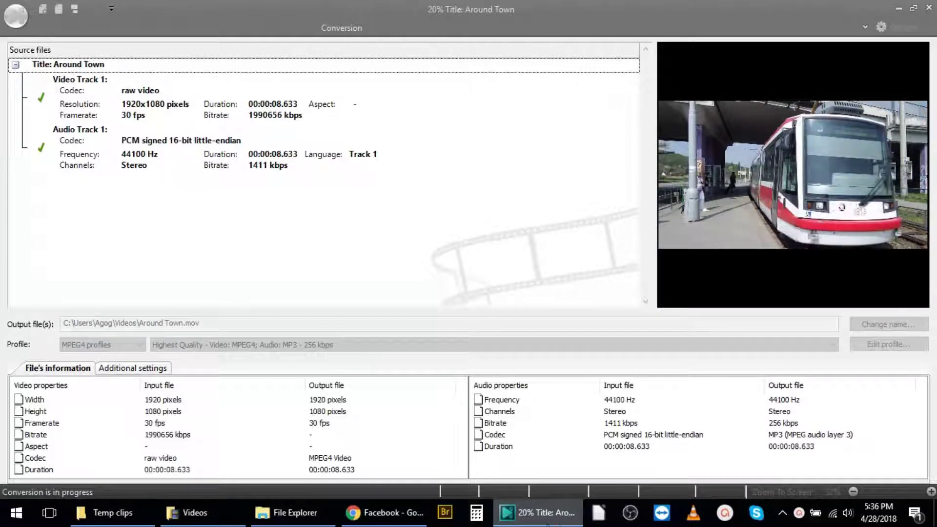
{"action": "mouse_move", "coordinate": [548, 524]}
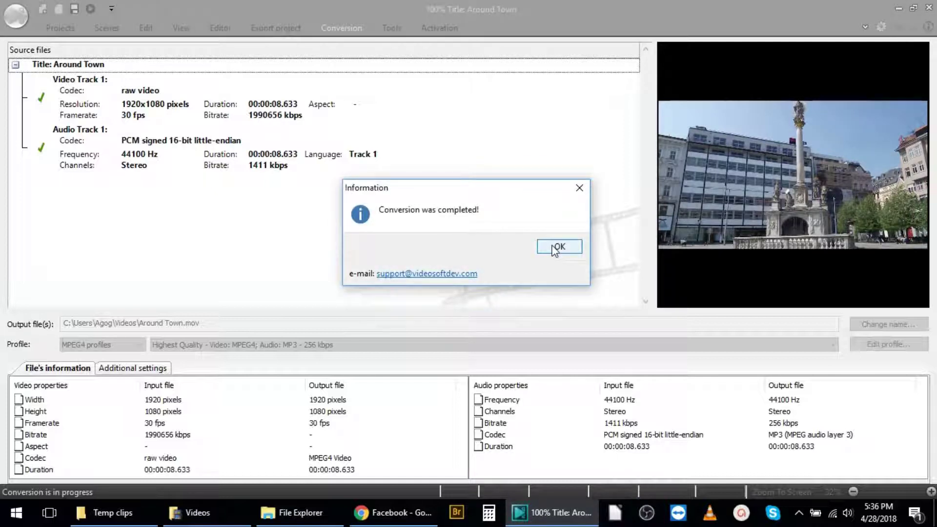
{"action": "left_click", "coordinate": [558, 246]}
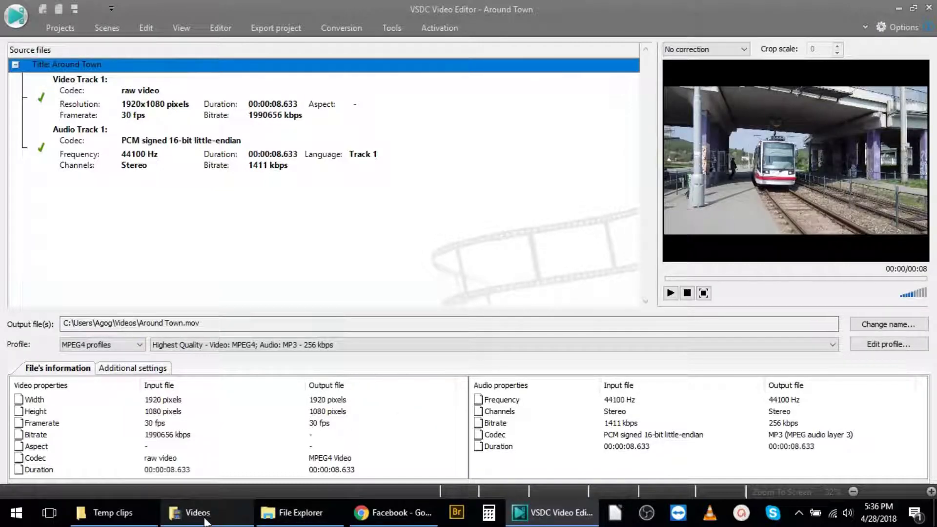
Switch to File Explorer and check the Videos folder for the exported Around Town.mov
{"action": "left_click", "coordinate": [218, 520]}
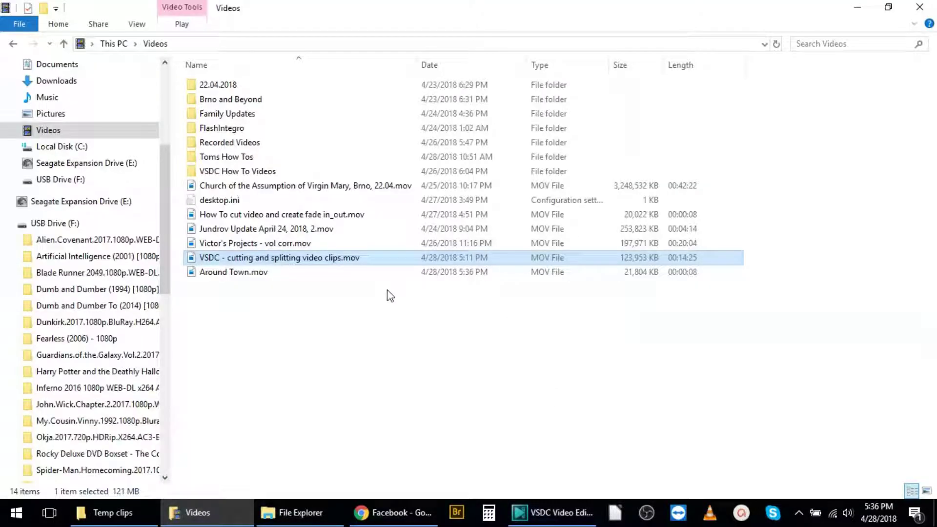
{"action": "left_click", "coordinate": [92, 146]}
{"action": "left_click", "coordinate": [89, 132]}
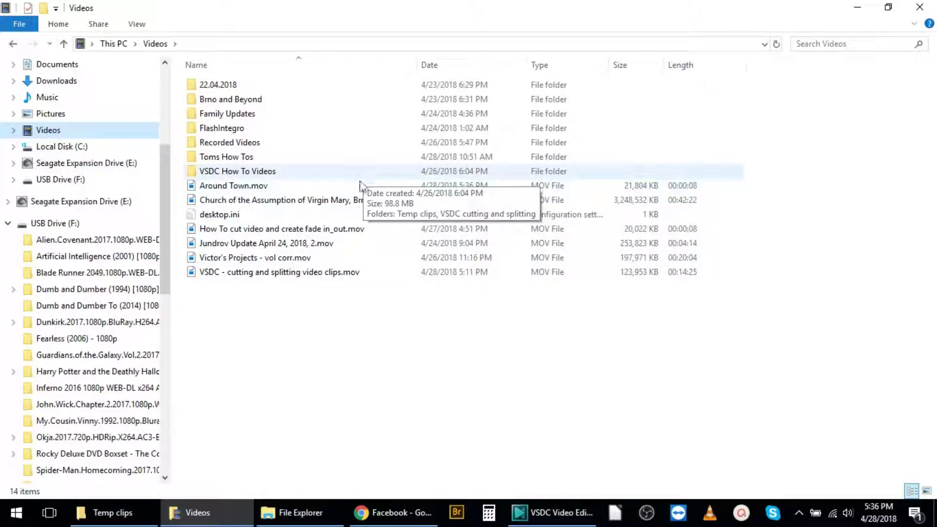
Play the exported Around Town.mov from the Videos folder and lower the playback volume
{"action": "left_click", "coordinate": [358, 184]}
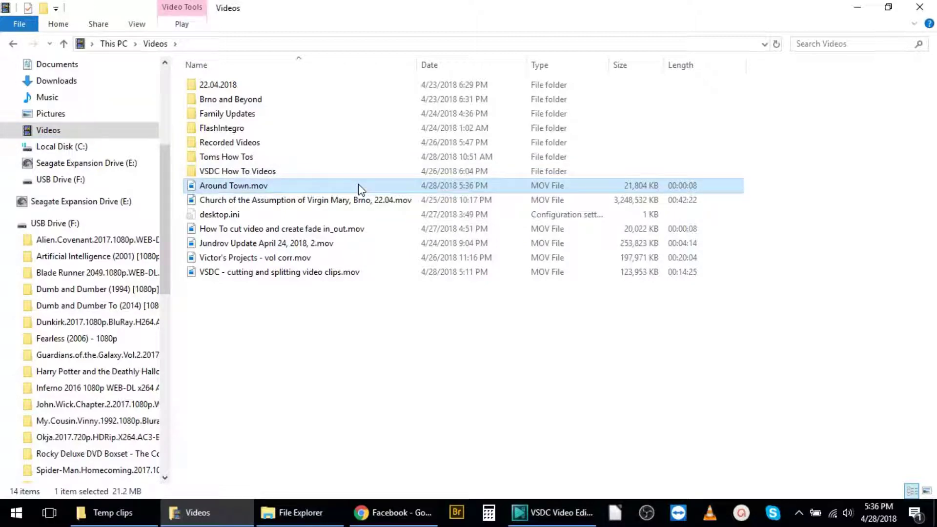
{"action": "double_click", "coordinate": [358, 185]}
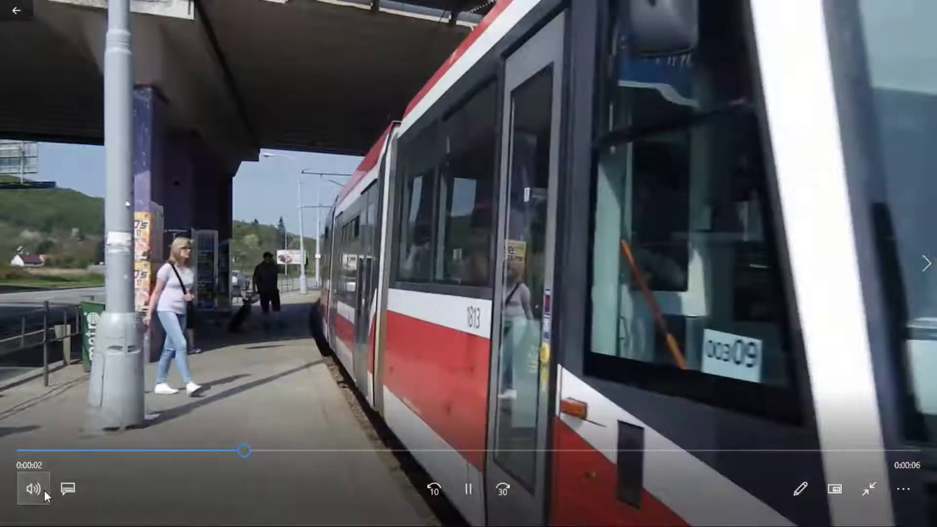
{"action": "left_click", "coordinate": [44, 490]}
{"action": "left_click", "coordinate": [101, 442]}
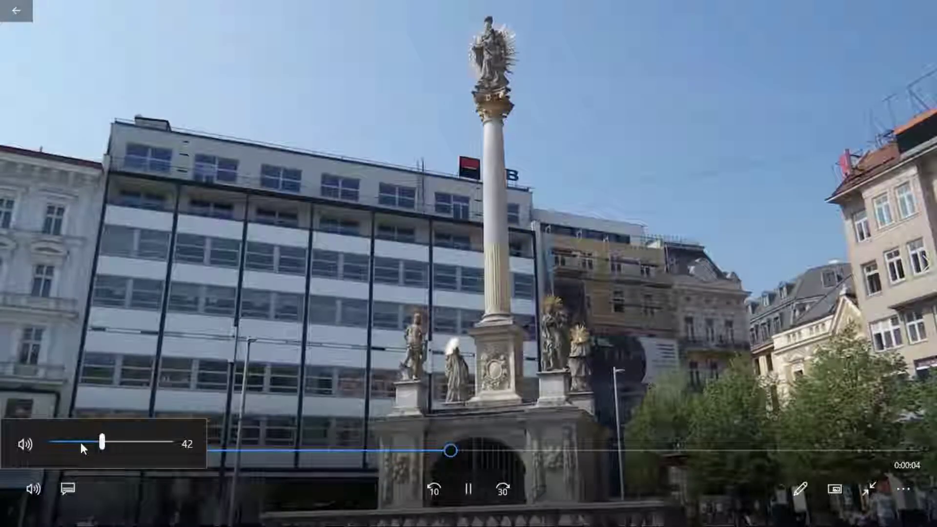
{"action": "left_click", "coordinate": [80, 442]}
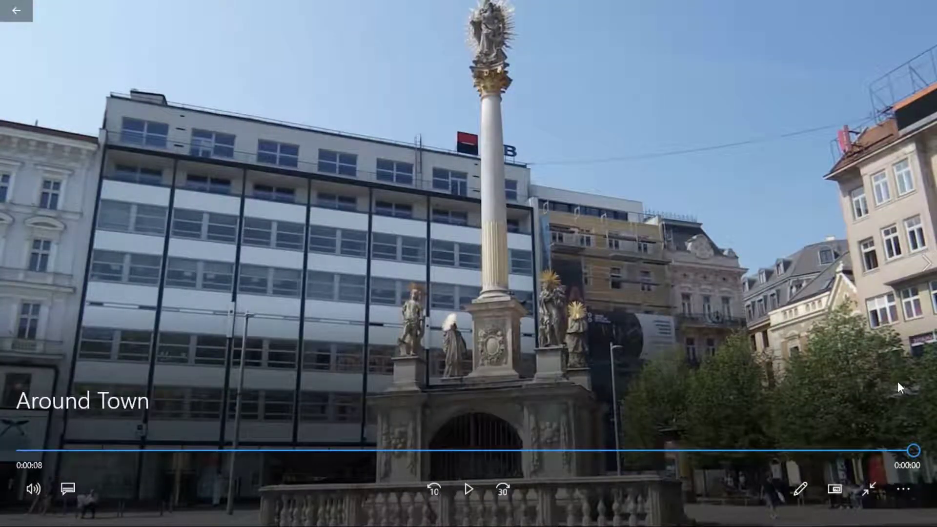
Leave full screen, close the video player and minimize the Videos folder window to return to VSDC Video Editor
{"action": "left_click", "coordinate": [873, 488]}
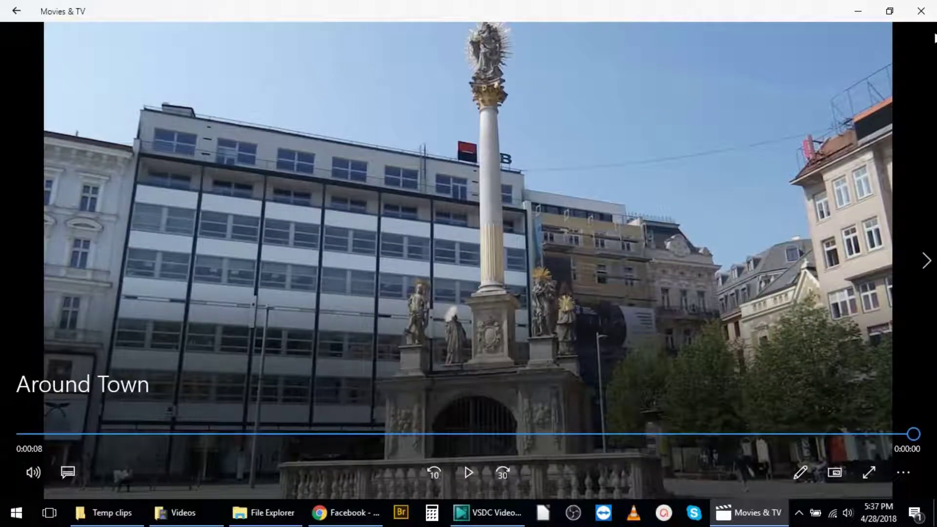
{"action": "left_click", "coordinate": [921, 10]}
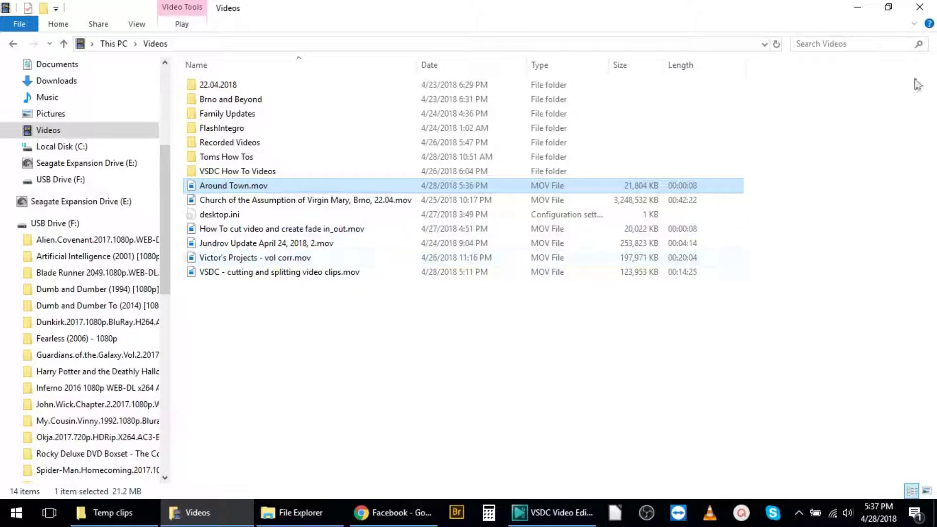
{"action": "left_click", "coordinate": [888, 7]}
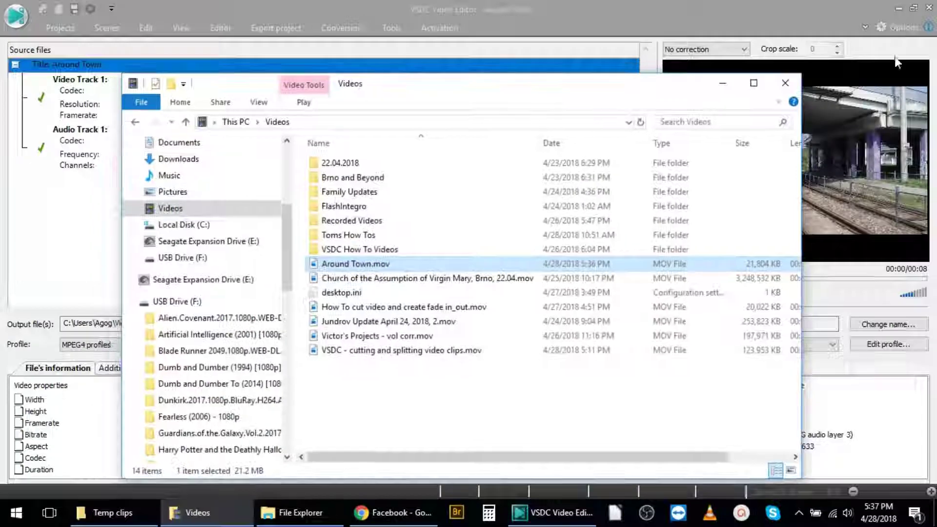
{"action": "left_click", "coordinate": [722, 83]}
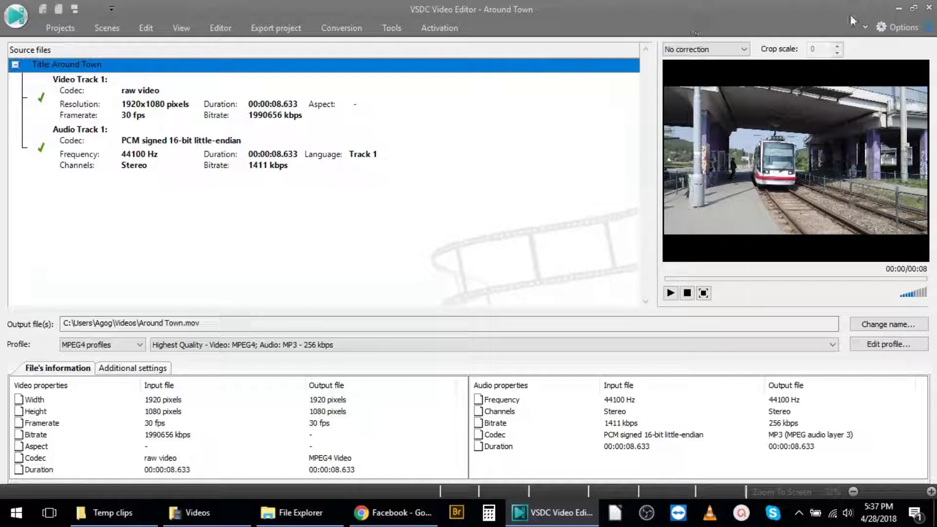
Switch to Chrome to view the free video editor, ActivePresenter and VLC download pages, then return to VSDC Video Editor
{"action": "left_click", "coordinate": [401, 513]}
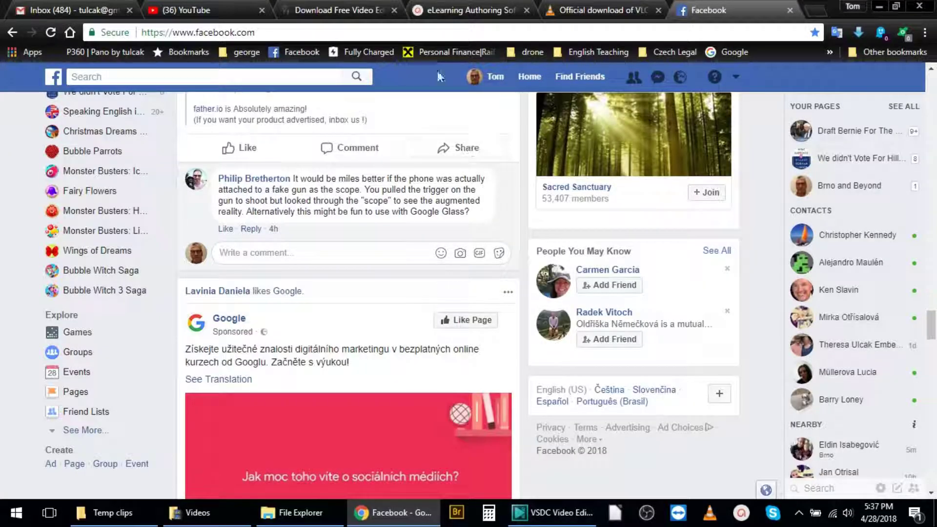
{"action": "left_click", "coordinate": [349, 9]}
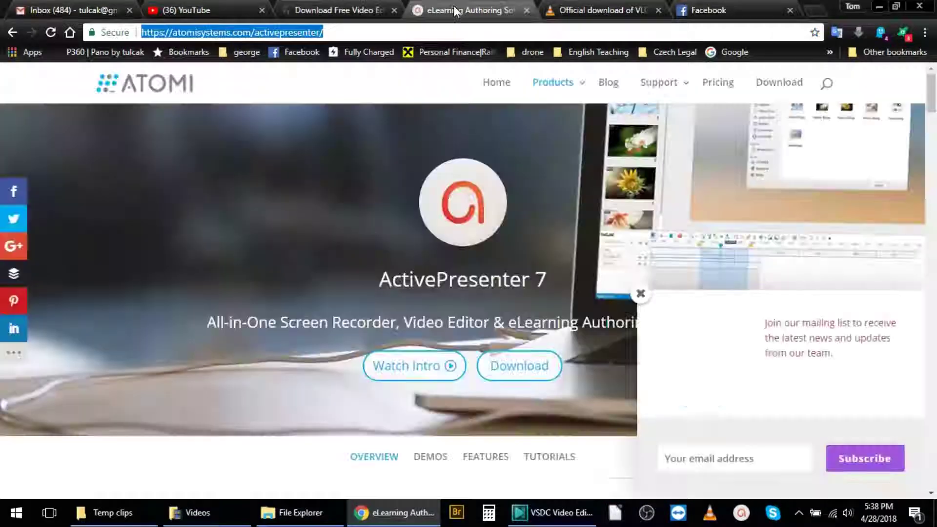
{"action": "left_click", "coordinate": [456, 11]}
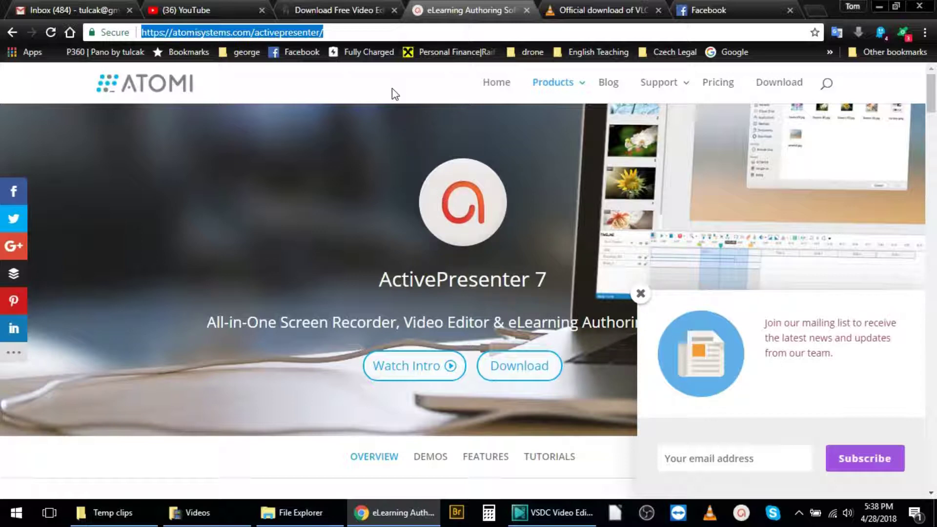
{"action": "left_click", "coordinate": [604, 13]}
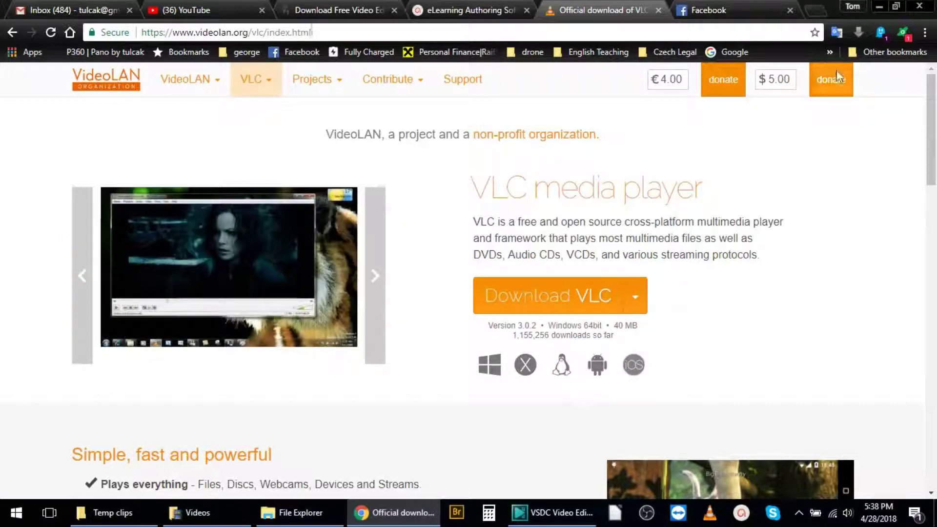
{"action": "left_click", "coordinate": [879, 7]}
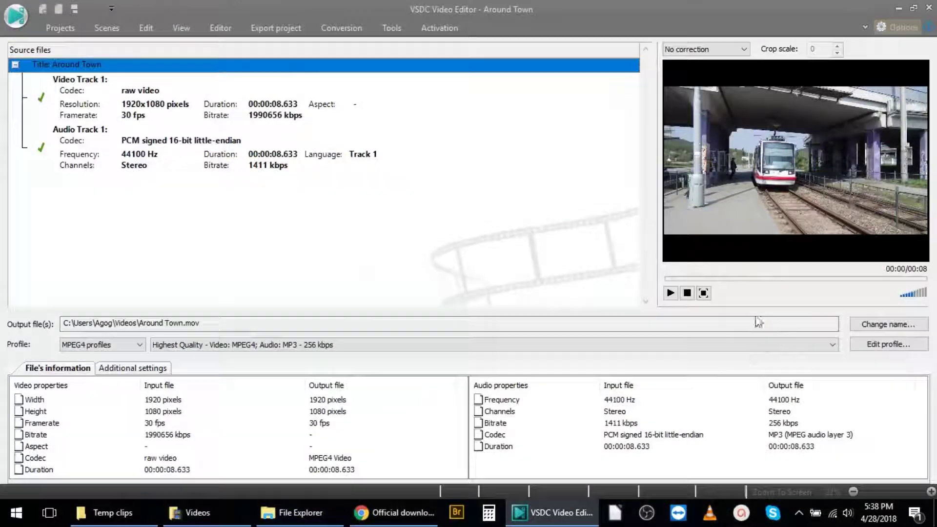